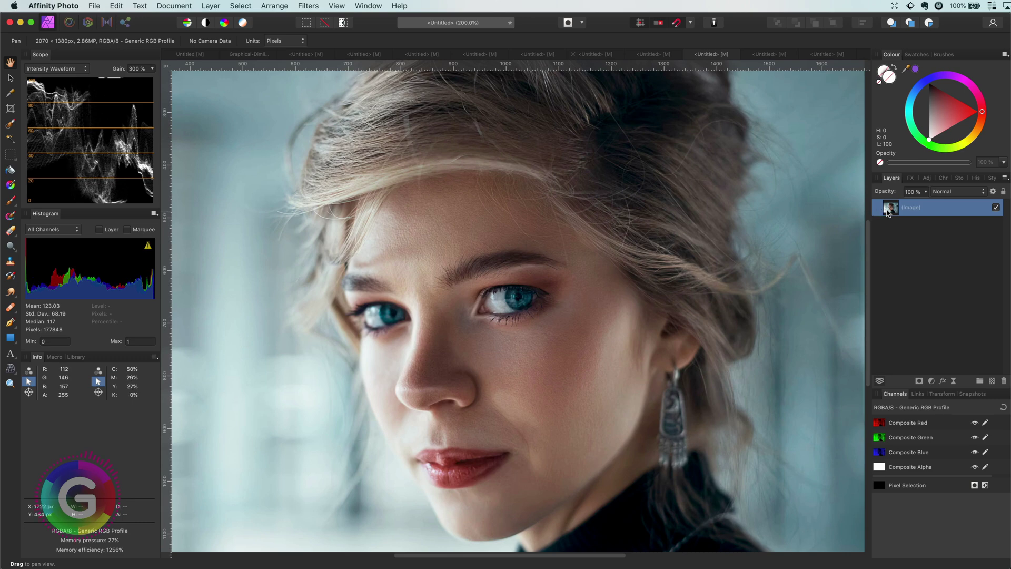
- Duplicate the portrait Image layer twice to make three copies
{"action": "right_click", "coordinate": [889, 213]}
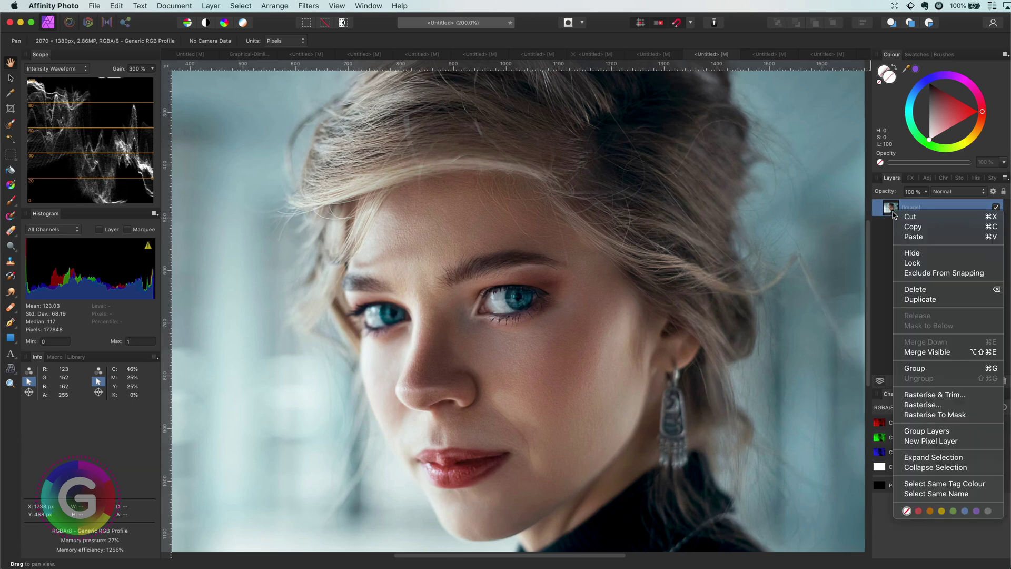
{"action": "left_click", "coordinate": [919, 299]}
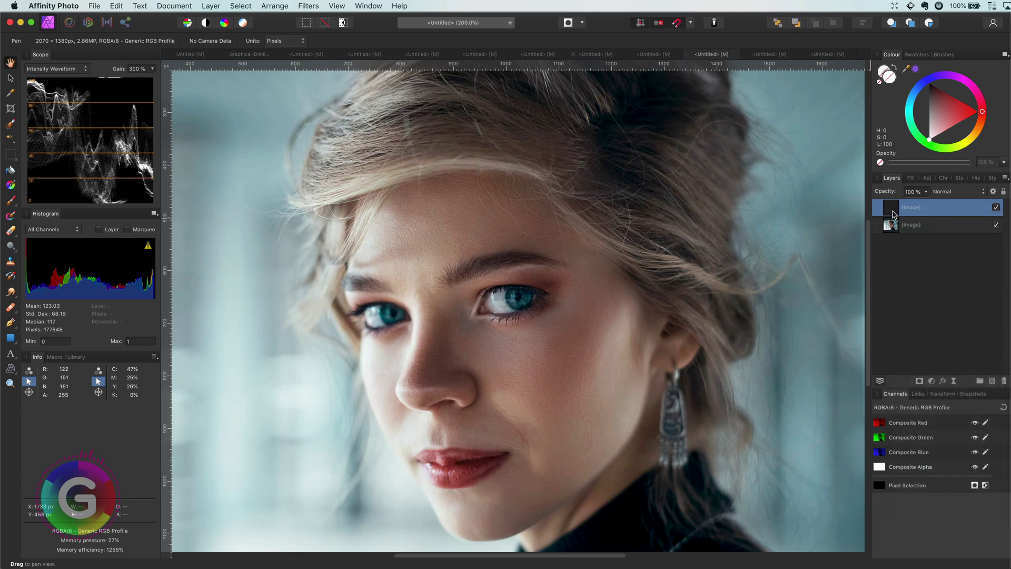
{"action": "right_click", "coordinate": [893, 212]}
{"action": "left_click", "coordinate": [913, 295]}
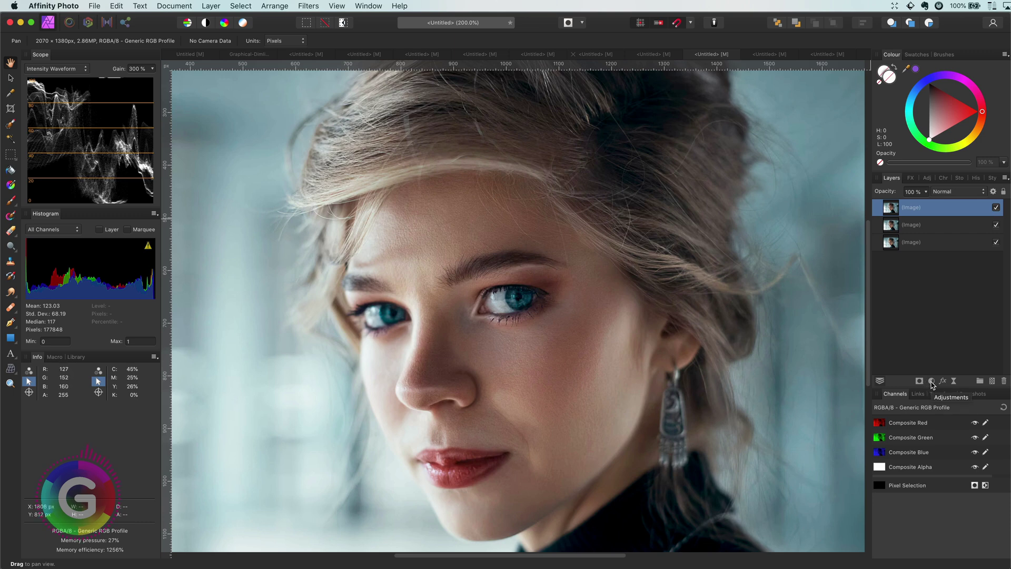
- Add an Invert adjustment and nest it inside the top Image copy
{"action": "left_click", "coordinate": [932, 381]}
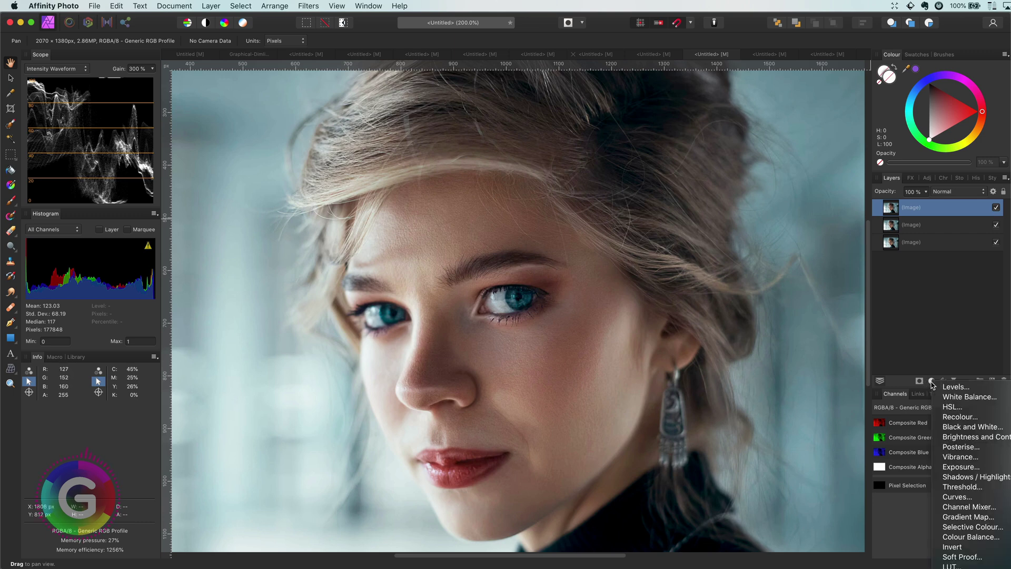
{"action": "left_click", "coordinate": [904, 362]}
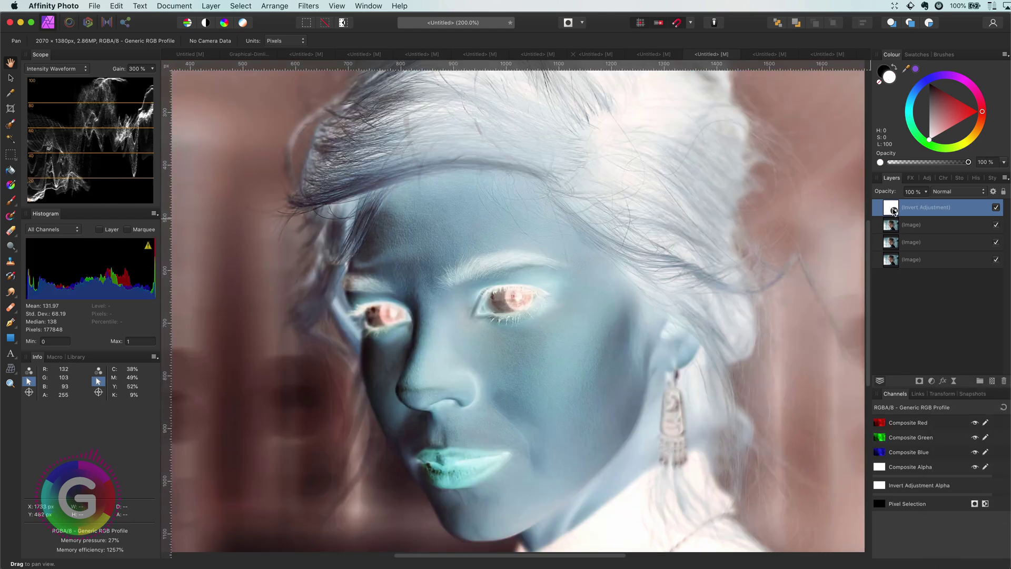
{"action": "mouse_move", "coordinate": [894, 211]}
{"action": "left_mouse_down"}
{"action": "mouse_move", "coordinate": [925, 234]}
{"action": "mouse_move", "coordinate": [892, 211]}
{"action": "left_mouse_up"}
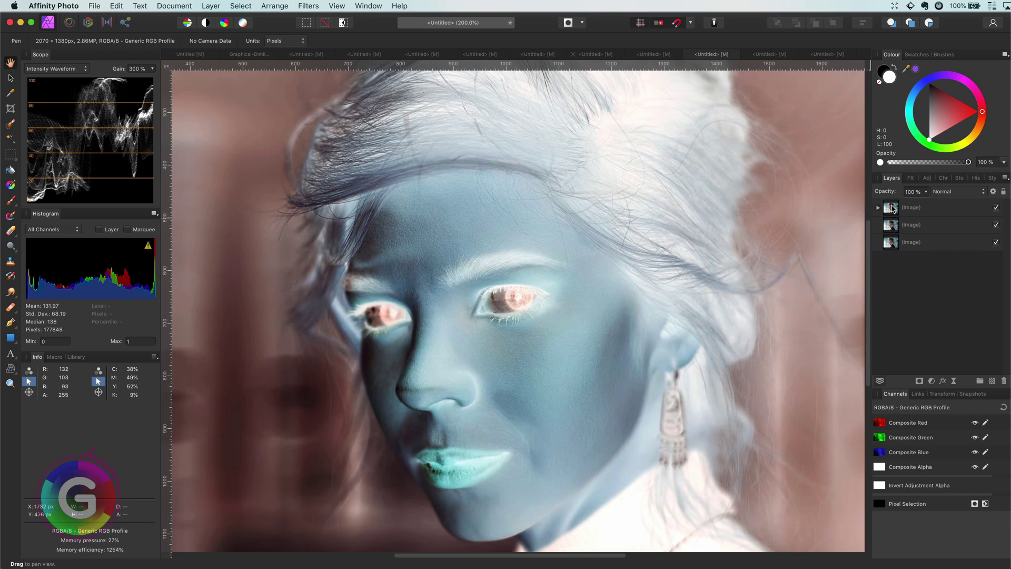
{"action": "left_click", "coordinate": [892, 209]}
- Set the inverted top copy's blend mode to Vivid Light
{"action": "left_click", "coordinate": [946, 193]}
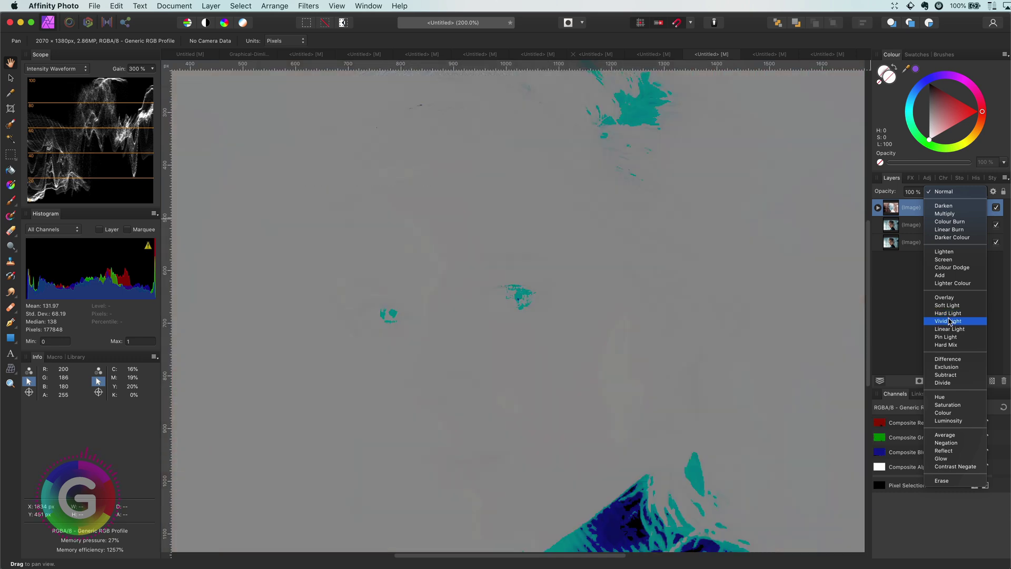
{"action": "left_click", "coordinate": [950, 322]}
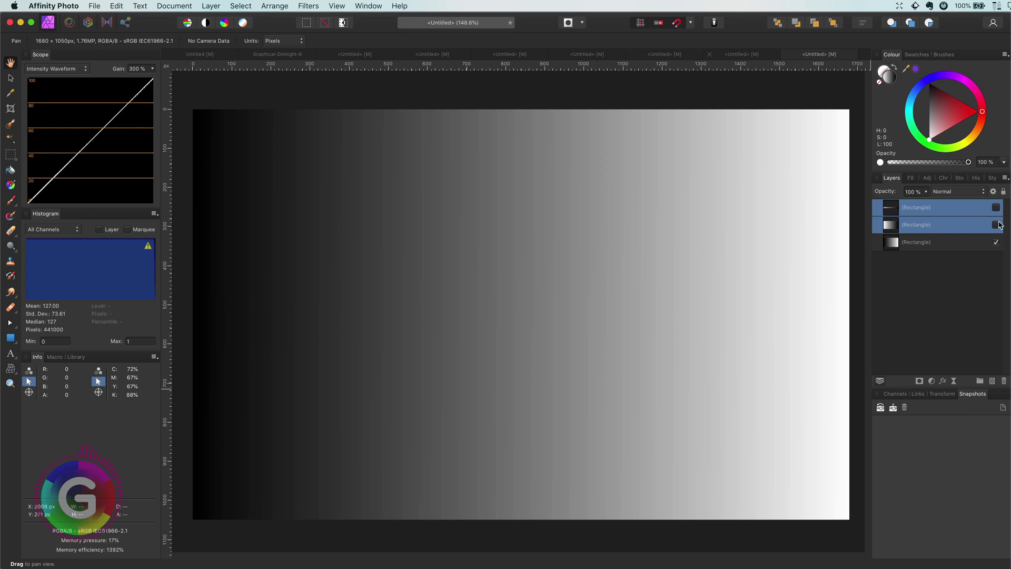
- Show the reversed gradient Rectangle and blend it in Vivid Light
{"action": "left_click", "coordinate": [996, 225]}
{"action": "left_click", "coordinate": [970, 300]}
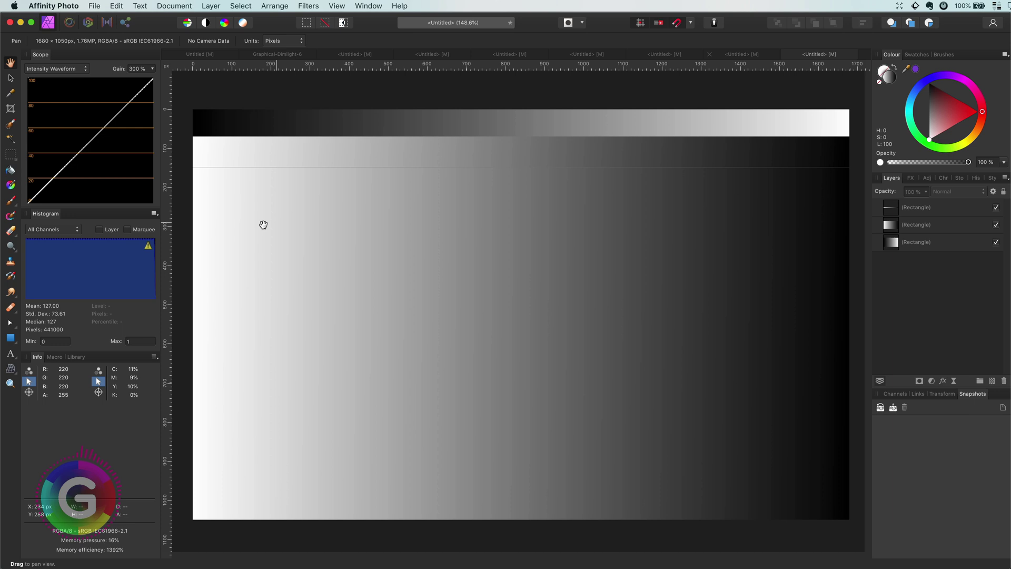
{"action": "left_click", "coordinate": [919, 225]}
{"action": "left_click", "coordinate": [954, 195]}
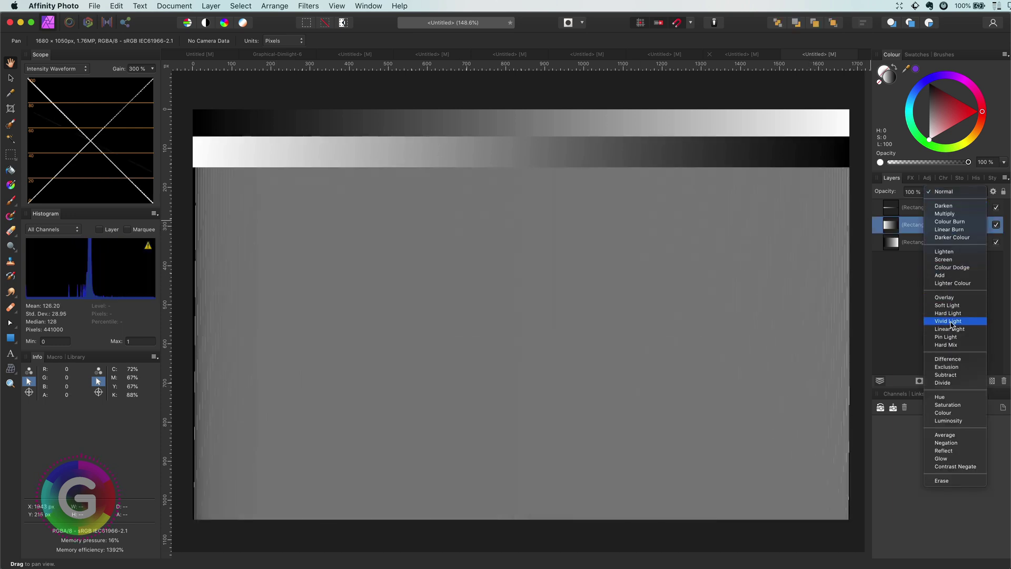
{"action": "left_click", "coordinate": [947, 321]}
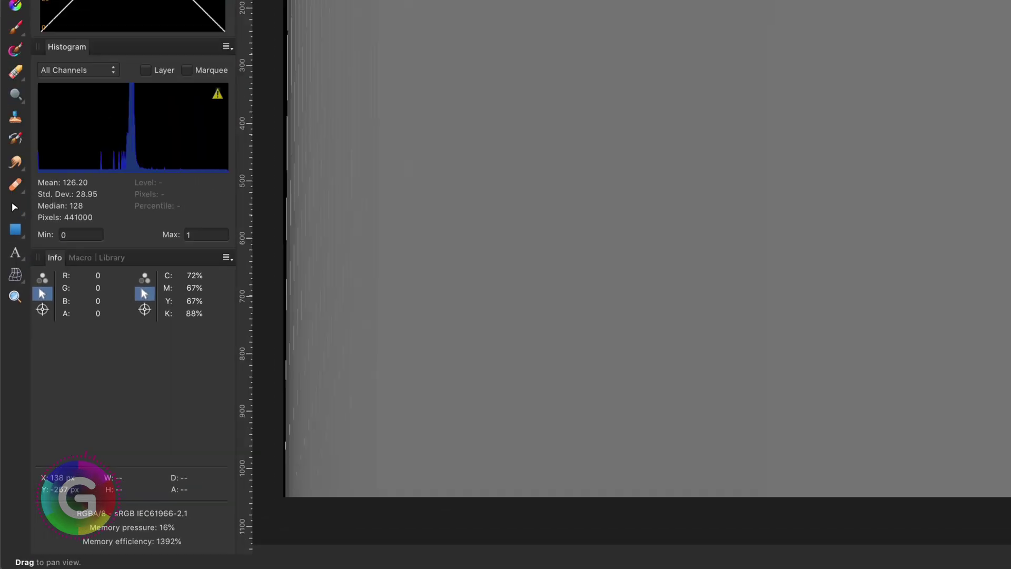
- Convert the document format to 16-bit RGBA
{"action": "left_click", "coordinate": [174, 6]}
{"action": "left_click", "coordinate": [206, 44]}
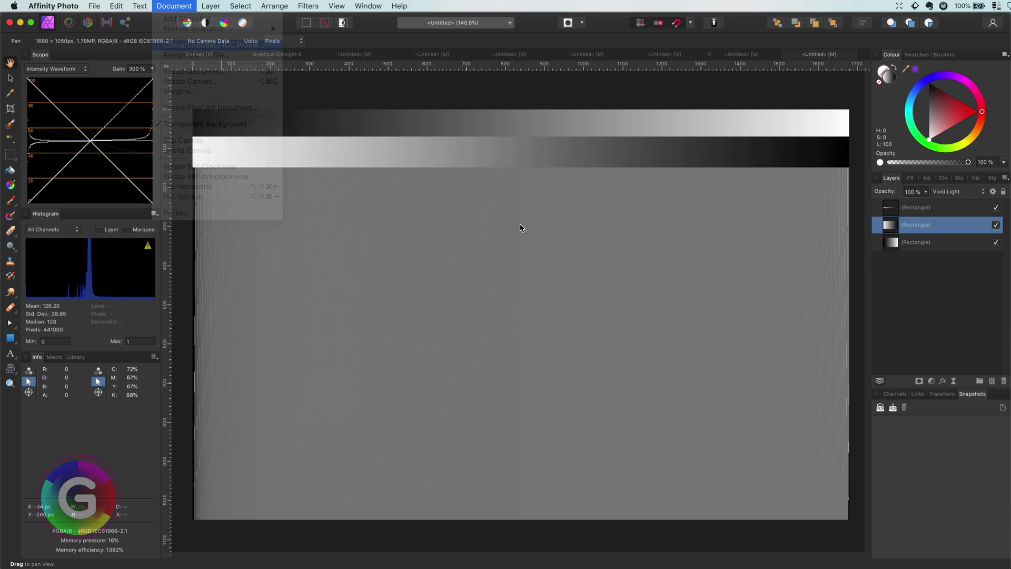
{"action": "left_click", "coordinate": [639, 326]}
{"action": "left_click", "coordinate": [632, 329]}
{"action": "left_click", "coordinate": [763, 454]}
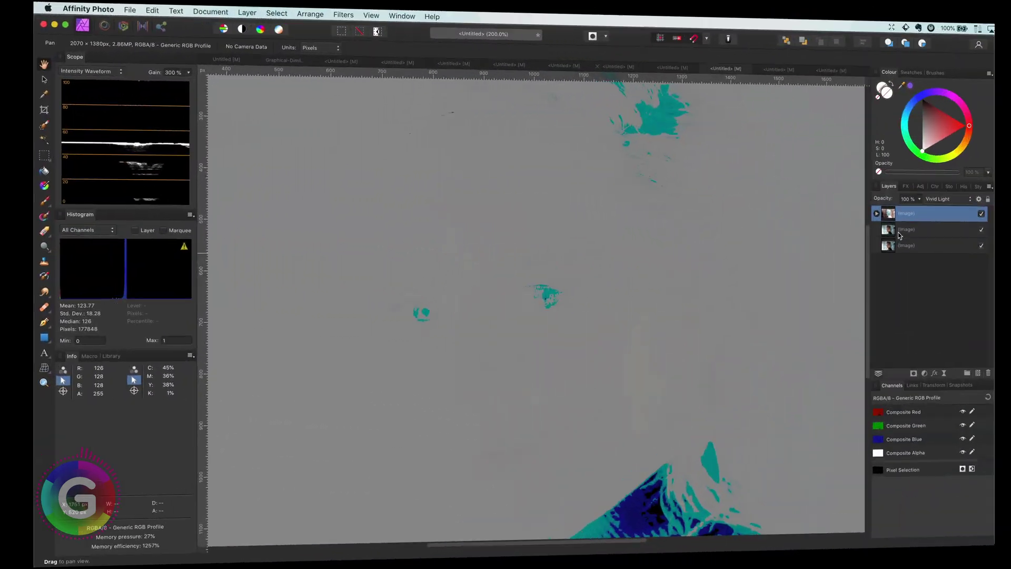
- Group the inverted Vivid Light copy with the plain copy and set the group to Overlay
{"action": "left_click", "coordinate": [902, 226], "text": "shift"}
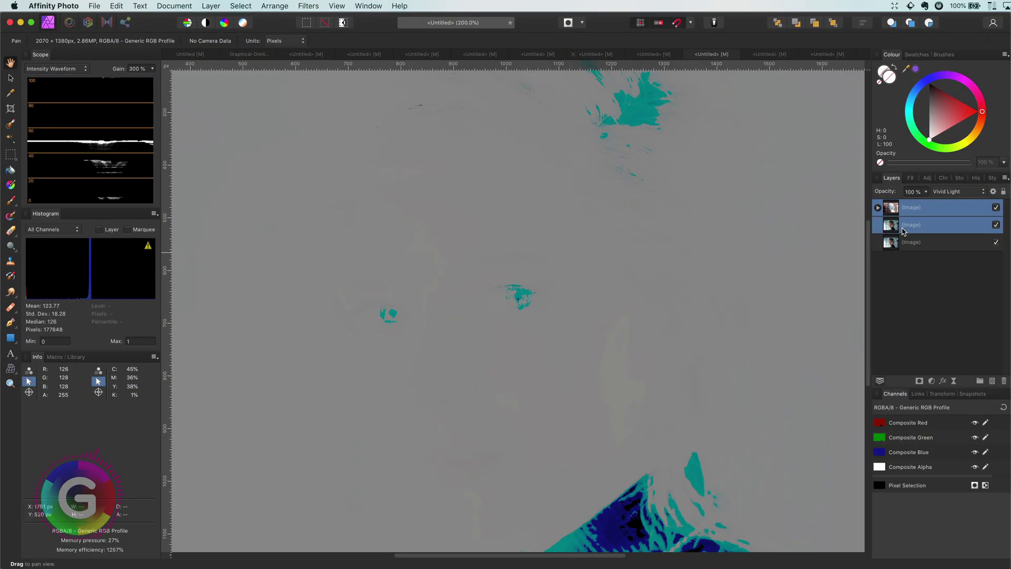
{"action": "key", "text": "super+g"}
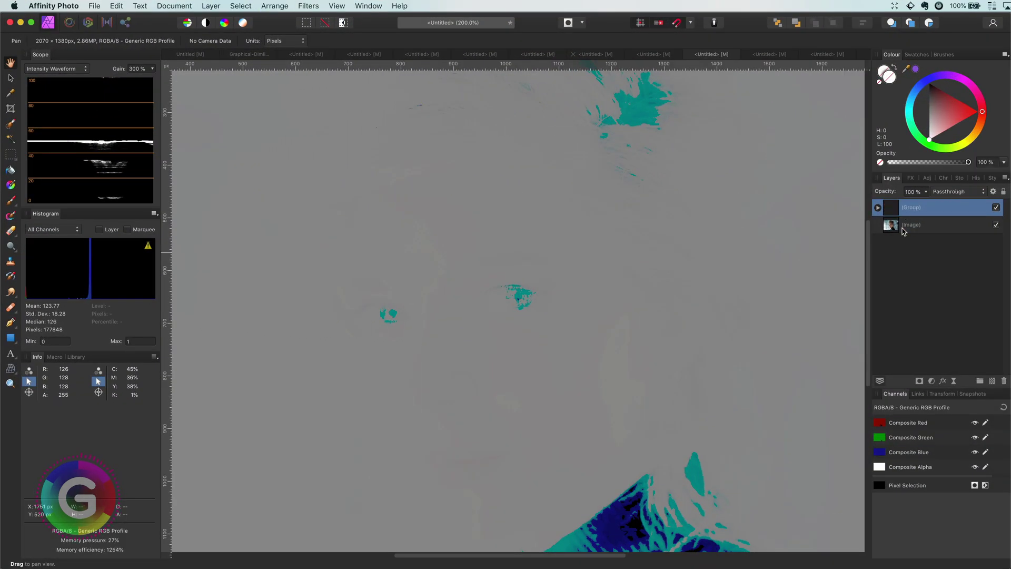
{"action": "left_click", "coordinate": [957, 192]}
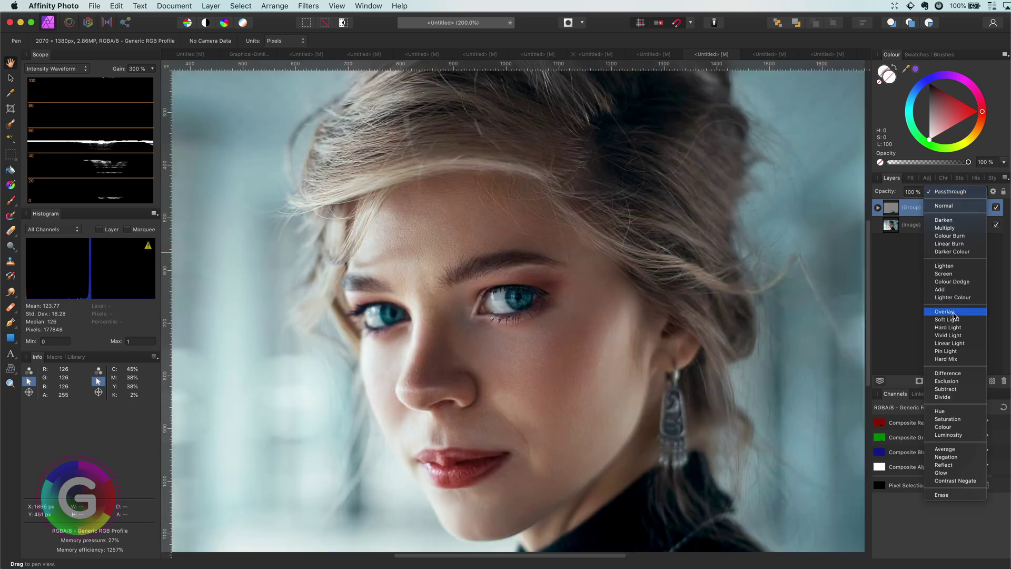
{"action": "left_click", "coordinate": [954, 313]}
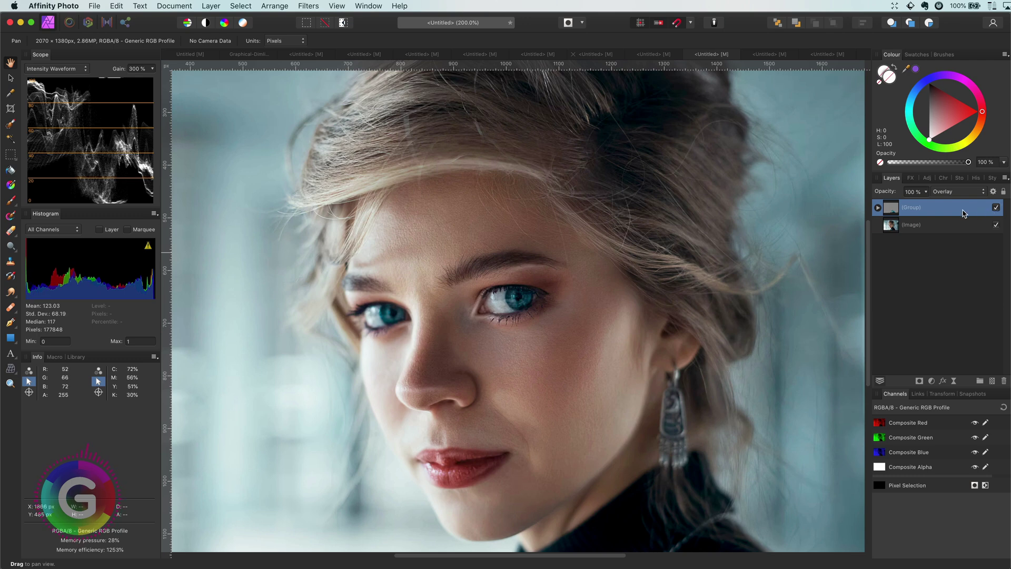
- Add a Live Motion Blur of 5 px radius at 315° to the inverted copy in the group
{"action": "left_click", "coordinate": [877, 208]}
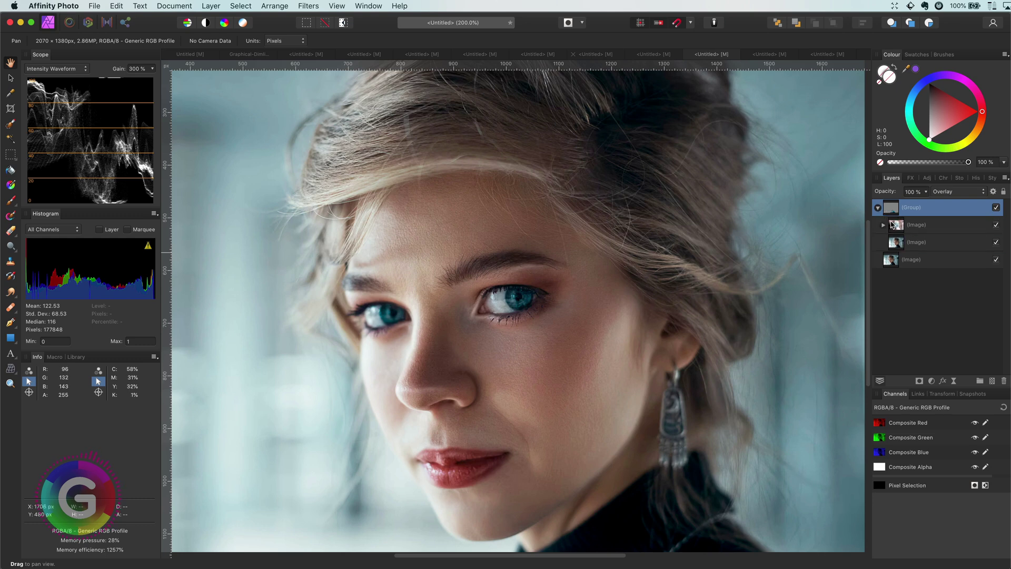
{"action": "left_click", "coordinate": [916, 225]}
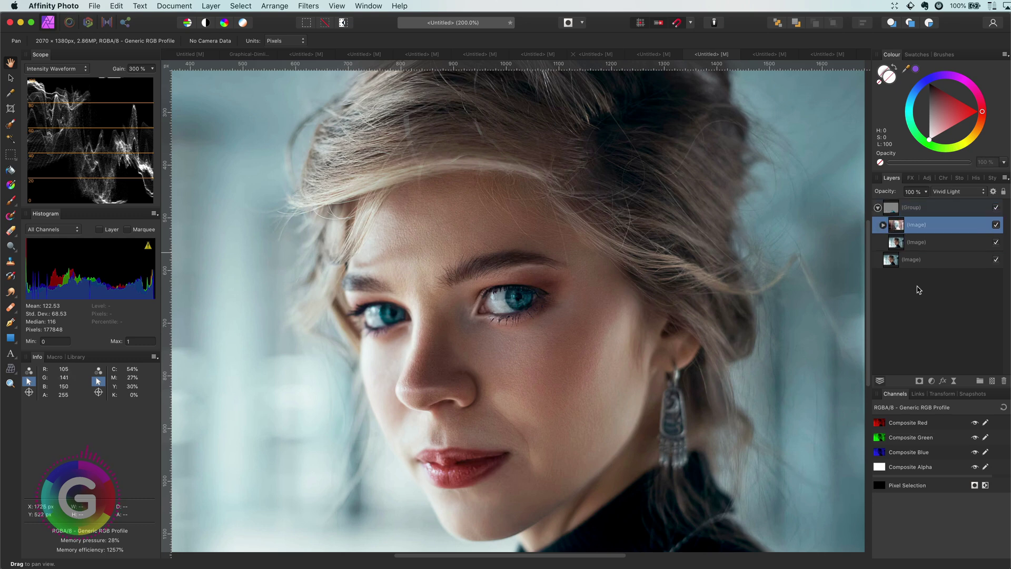
{"action": "left_click", "coordinate": [953, 381]}
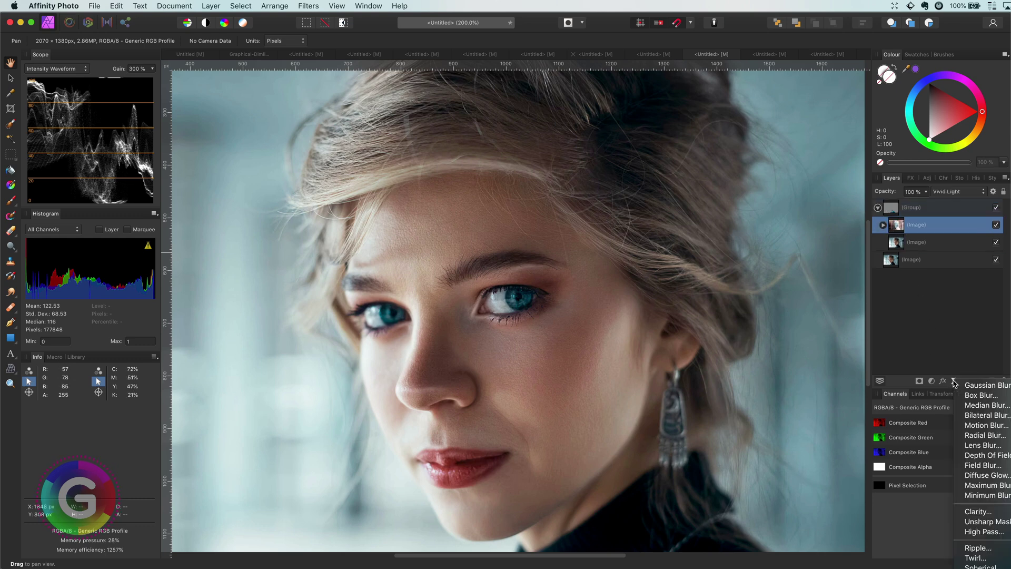
{"action": "left_click", "coordinate": [982, 425]}
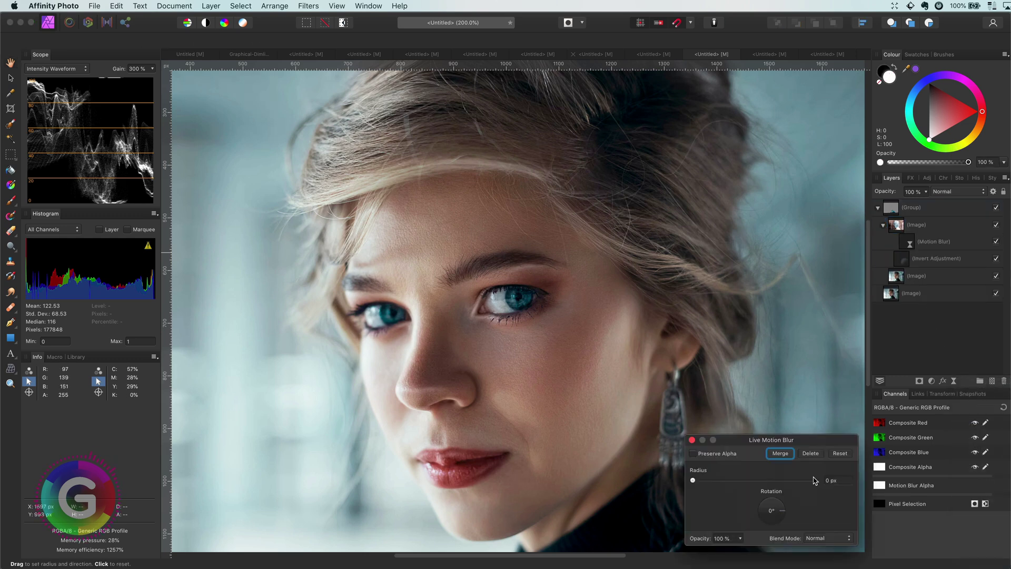
{"action": "left_click_drag", "start_coordinate": [693, 480], "coordinate": [732, 485]}
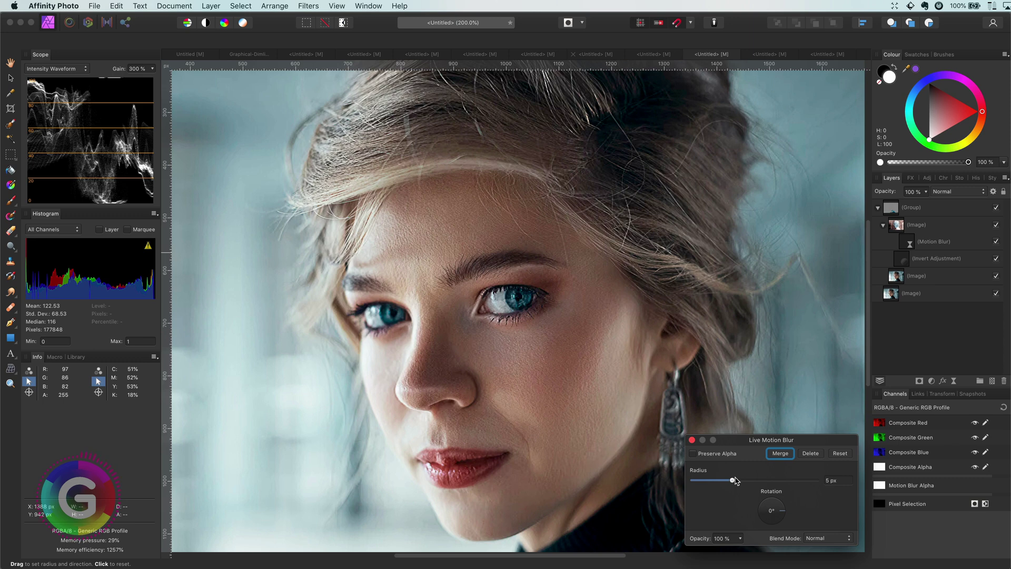
{"action": "left_click_drag", "start_coordinate": [779, 519], "coordinate": [784, 526]}
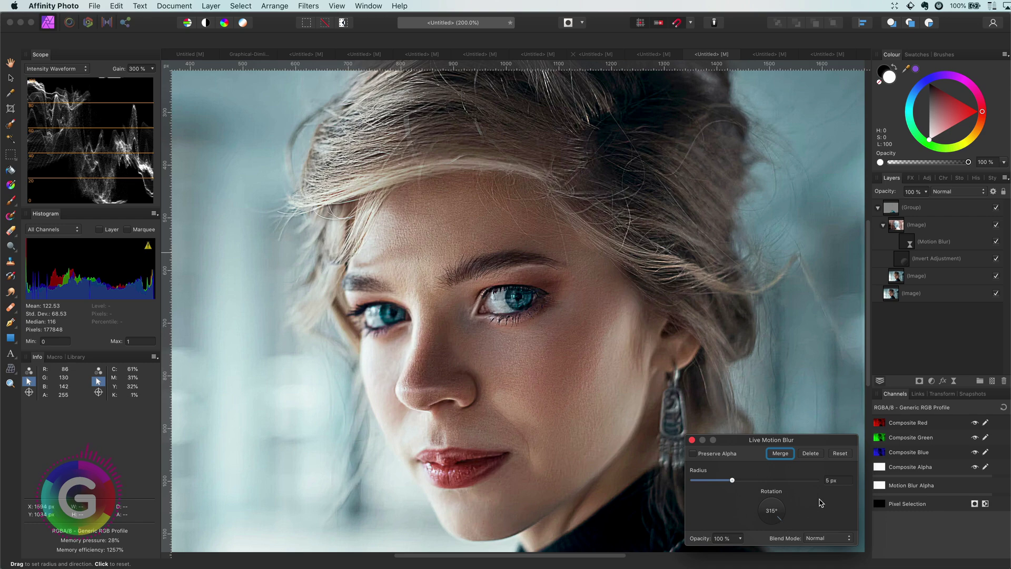
{"action": "left_click", "coordinate": [692, 439]}
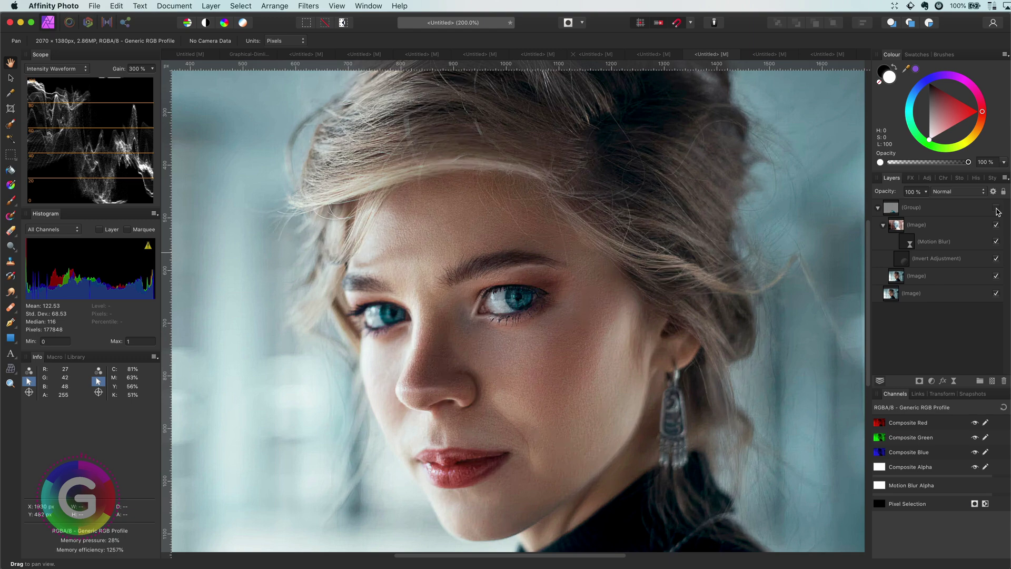
{"action": "left_click", "coordinate": [950, 210]}
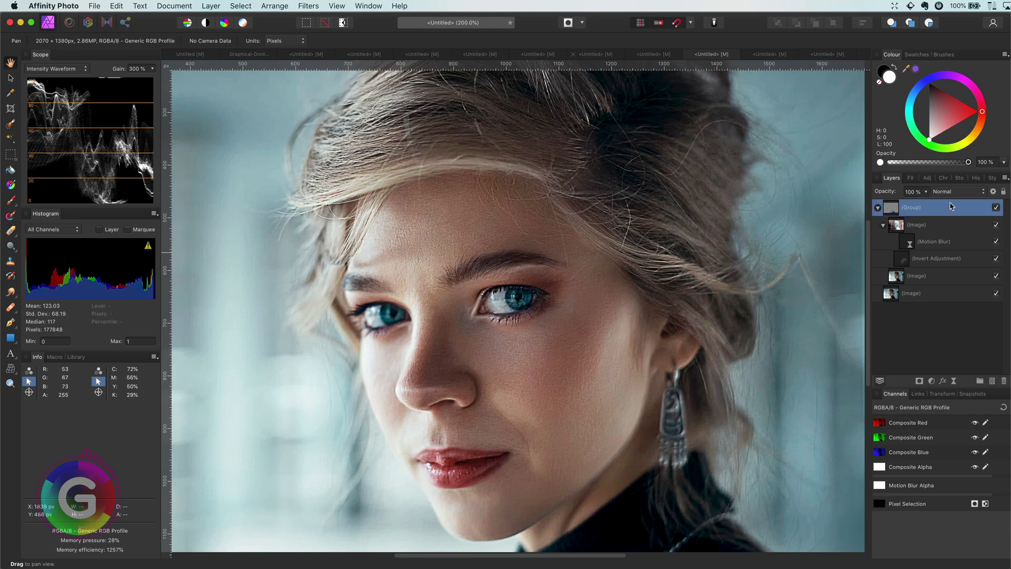
{"action": "left_click", "coordinate": [953, 191]}
{"action": "left_click", "coordinate": [943, 85]}
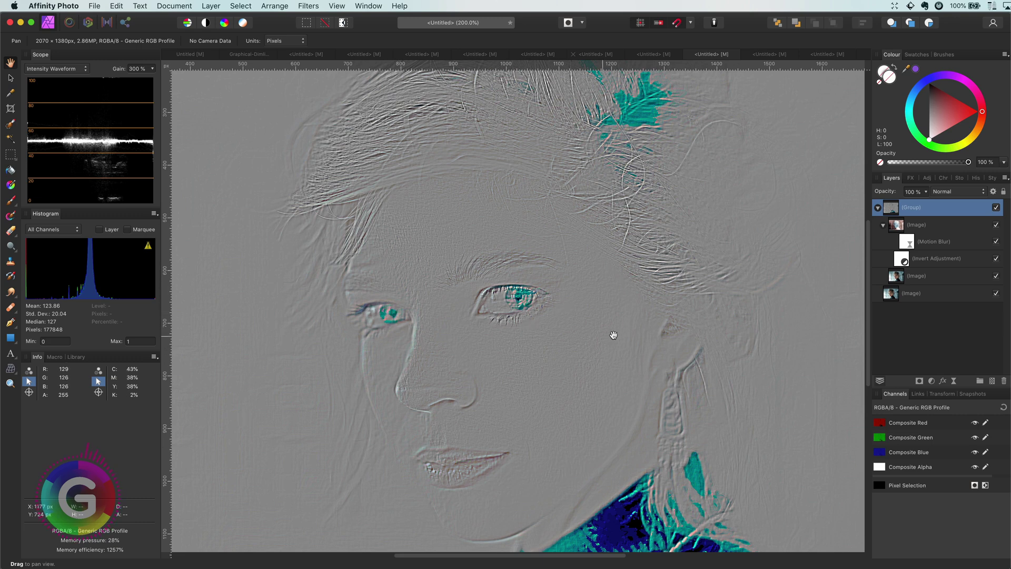
{"action": "left_click", "coordinate": [945, 195]}
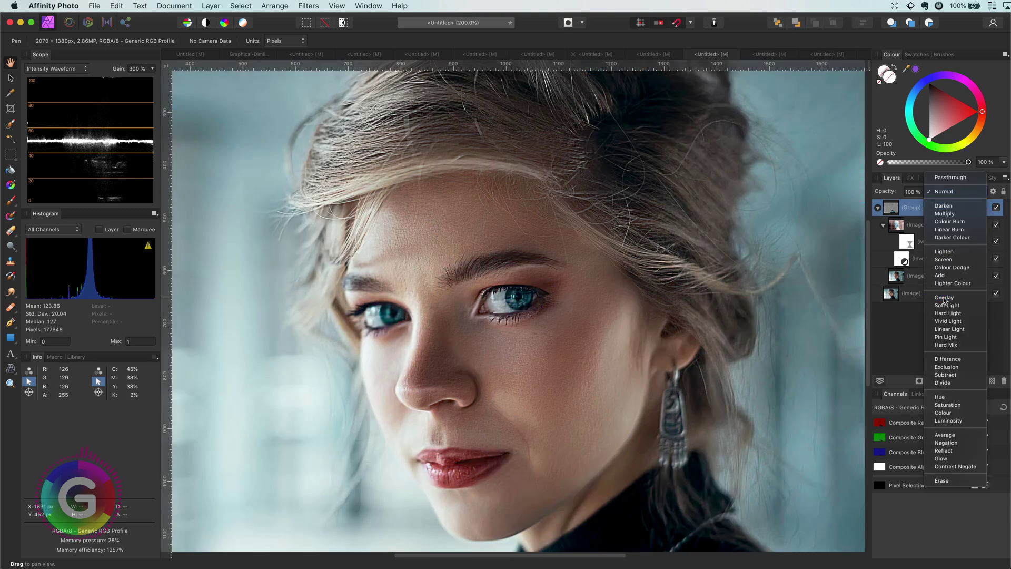
{"action": "left_click", "coordinate": [943, 297]}
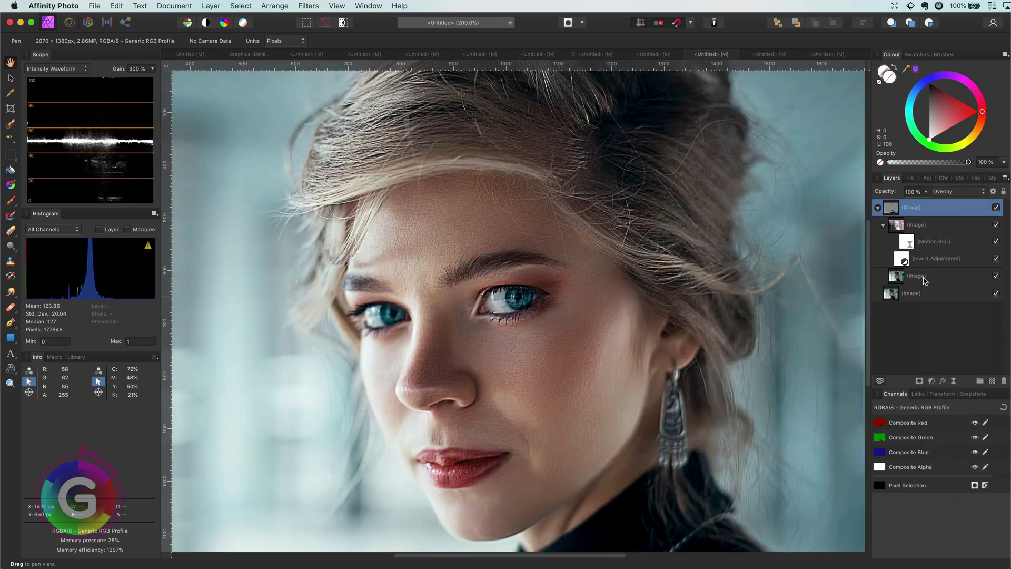
{"action": "left_click", "coordinate": [897, 228]}
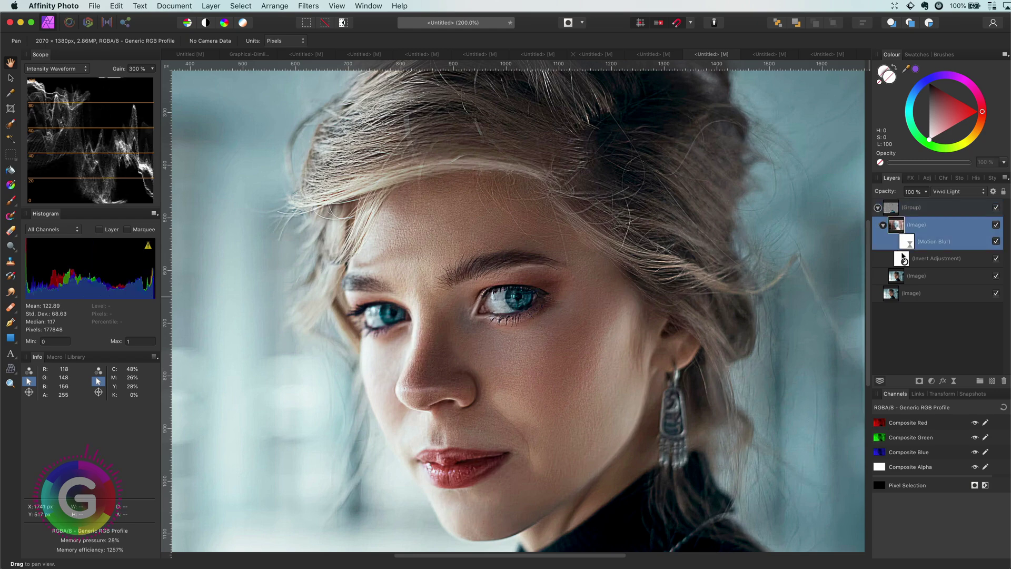
- Add a Black & White adjustment with Cyan at 300% and adjusted Red, then toggle the group to compare
{"action": "left_click", "coordinate": [931, 380]}
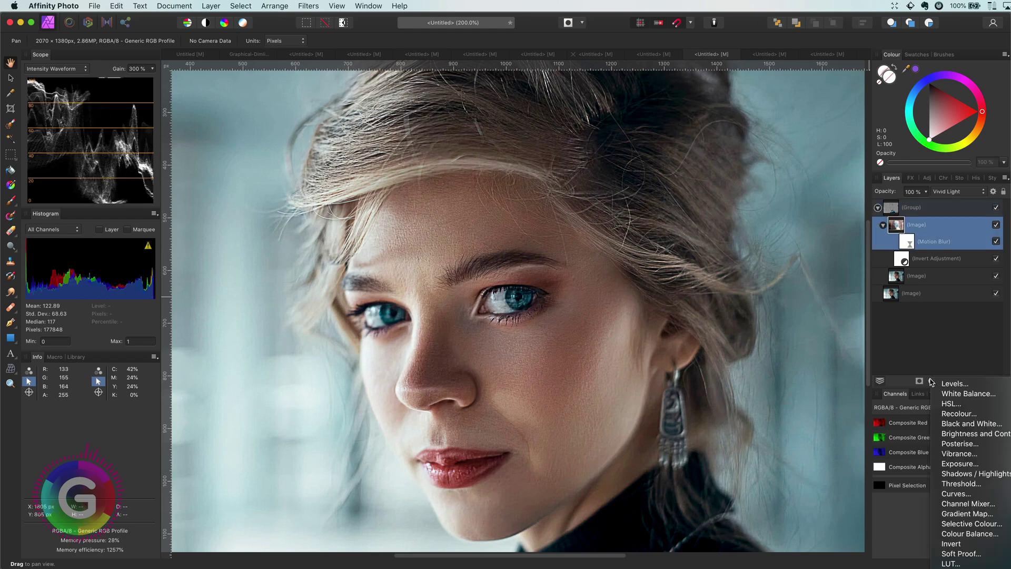
{"action": "left_click", "coordinate": [951, 424]}
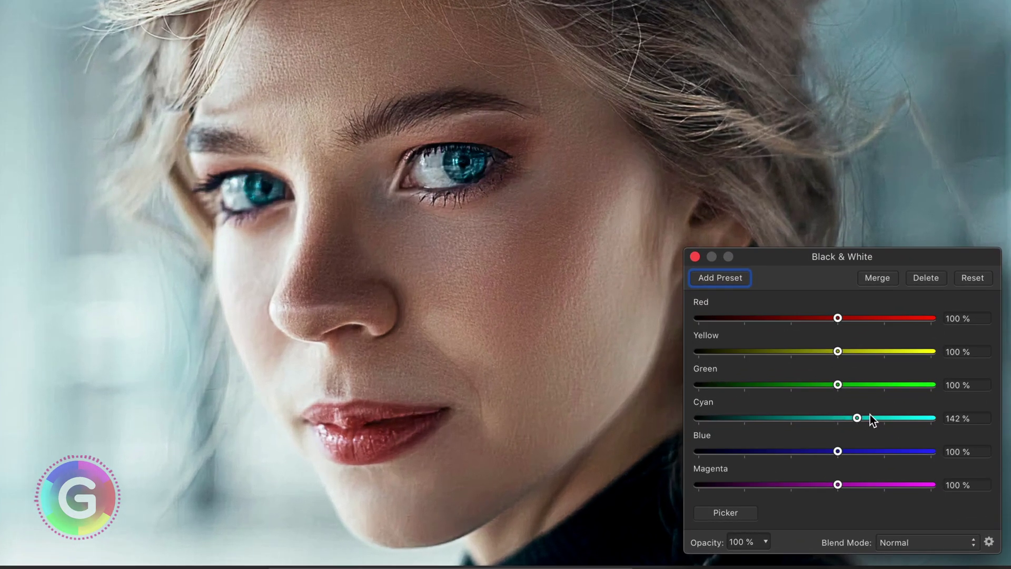
{"action": "left_click_drag", "start_coordinate": [871, 420], "coordinate": [911, 421]}
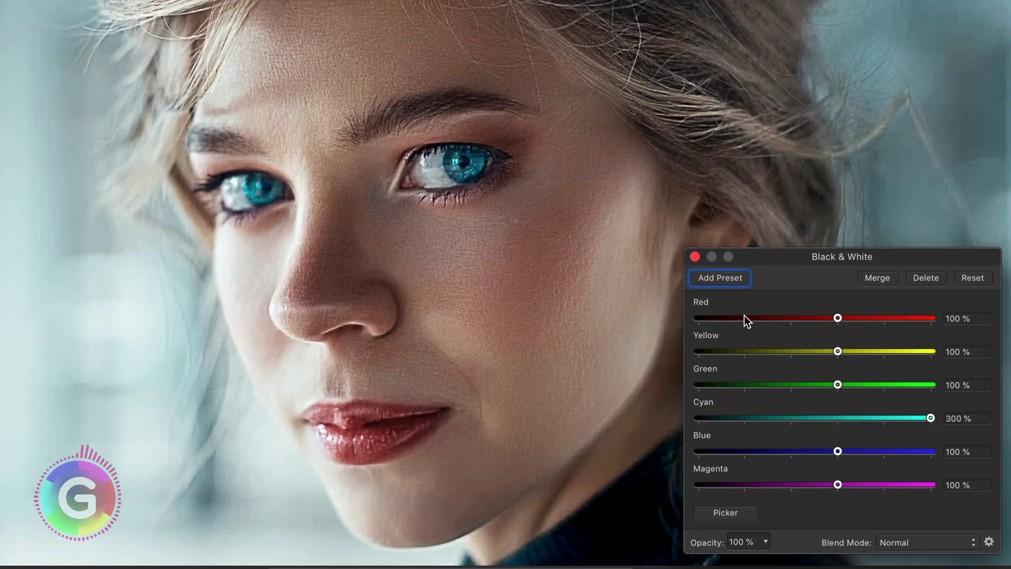
{"action": "left_click_drag", "start_coordinate": [841, 317], "coordinate": [938, 322]}
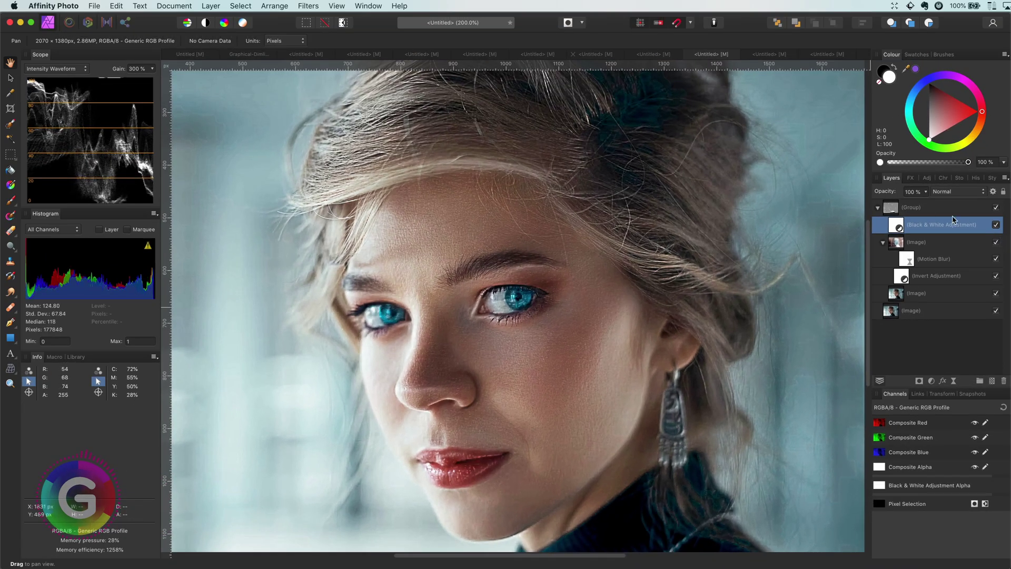
{"action": "left_click", "coordinate": [997, 211]}
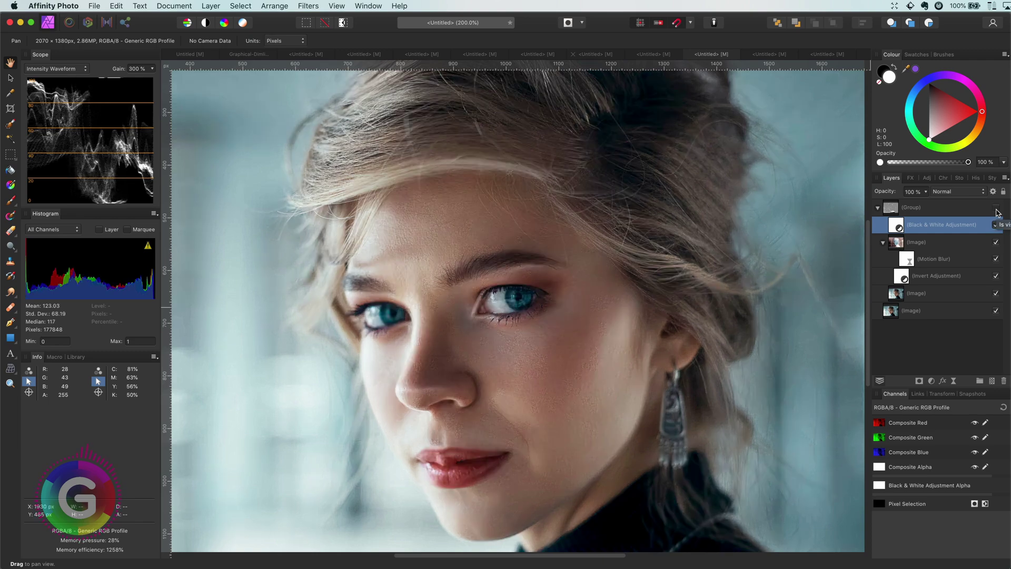
{"action": "left_click", "coordinate": [997, 211]}
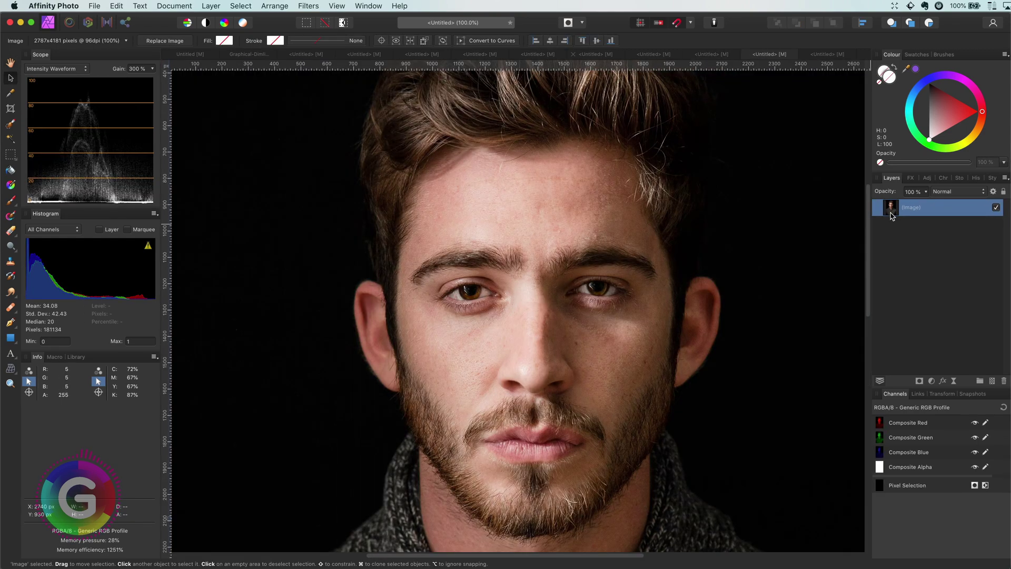
- Duplicate the bearded man's Image layer twice and invert the top copy
{"action": "right_click", "coordinate": [891, 212]}
{"action": "key", "text": "d"}
{"action": "key", "text": "u"}
{"action": "key", "text": "Return"}
{"action": "right_click", "coordinate": [892, 215]}
{"action": "left_click", "coordinate": [916, 298]}
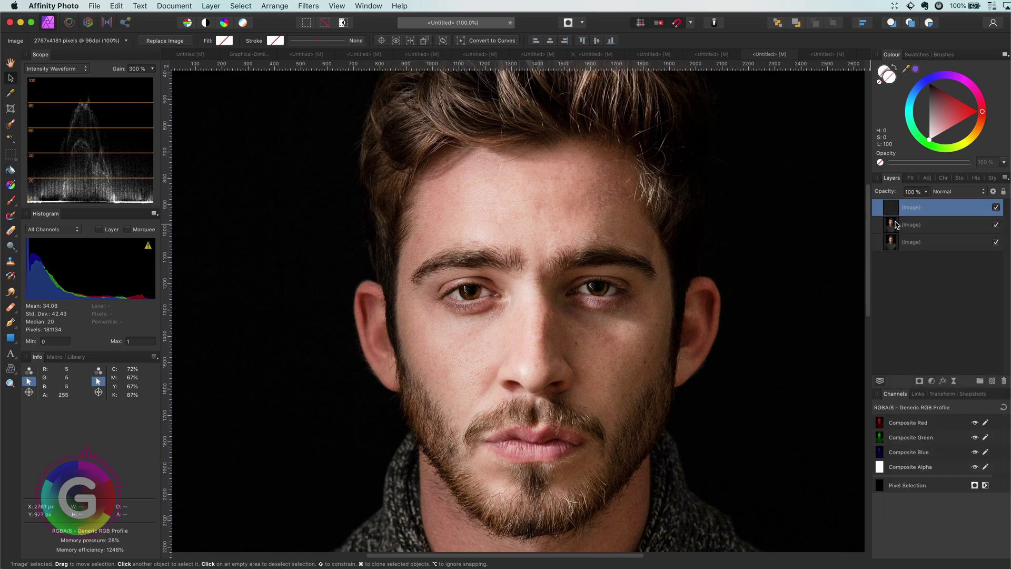
{"action": "left_click", "coordinate": [931, 381]}
{"action": "left_click", "coordinate": [947, 543]}
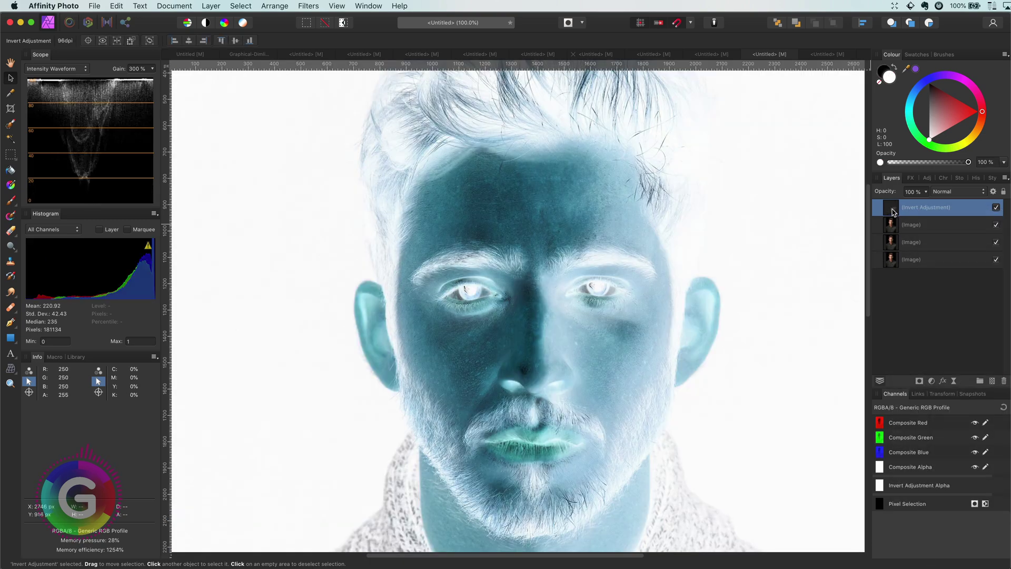
- Set the top copy to Vivid Light, group it with the middle copy, and blend the group in Overlay
{"action": "left_click", "coordinate": [926, 207]}
{"action": "left_click", "coordinate": [957, 191]}
{"action": "left_click", "coordinate": [955, 323]}
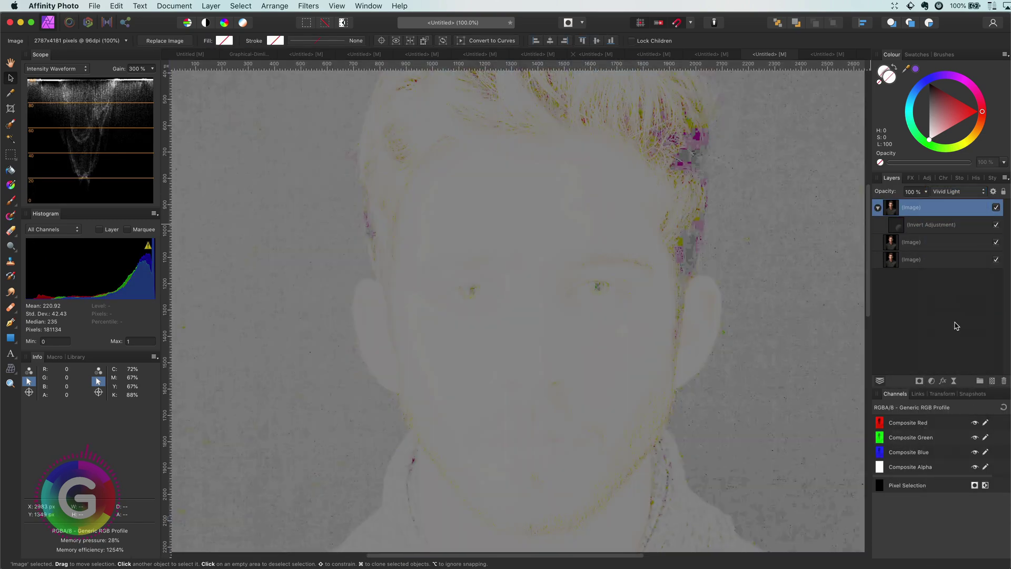
{"action": "left_click", "coordinate": [918, 244], "text": "super"}
{"action": "right_click", "coordinate": [918, 246]}
{"action": "left_click", "coordinate": [932, 382]}
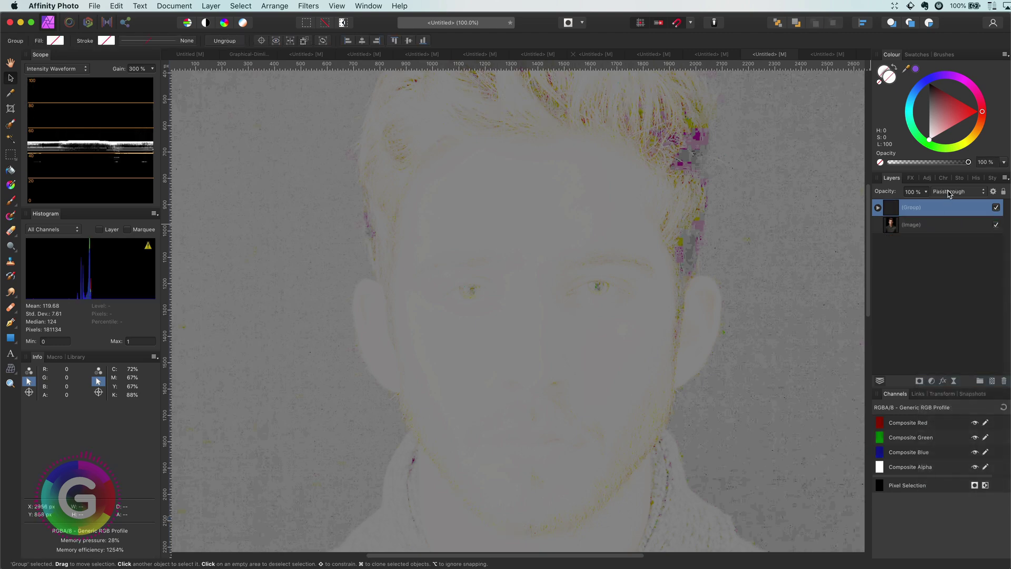
{"action": "left_click", "coordinate": [948, 192]}
{"action": "left_click", "coordinate": [945, 311]}
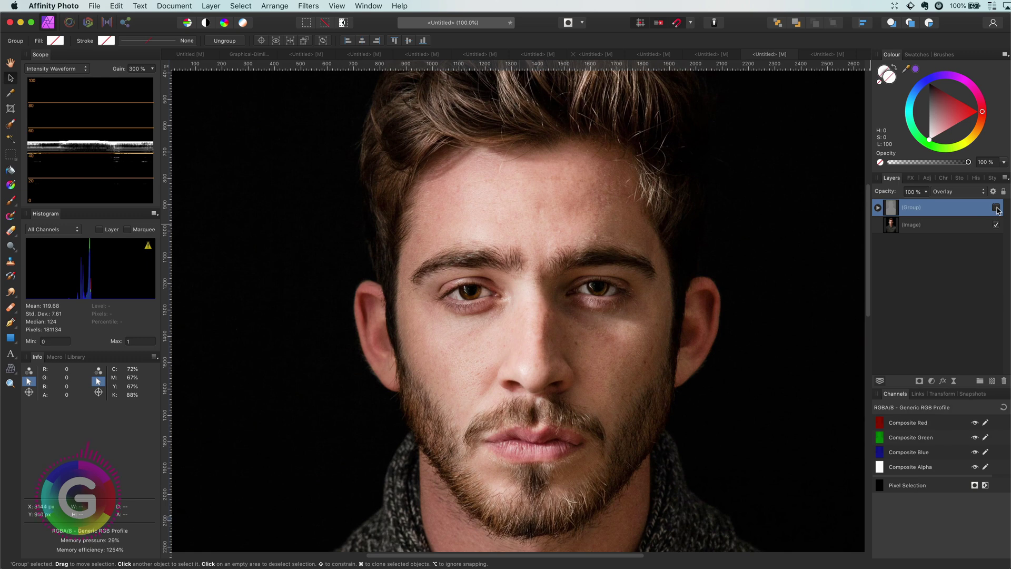
- Add a Live Motion Blur at 315° with 9.4 px radius to the inverted copy
{"action": "left_click", "coordinate": [877, 207]}
{"action": "left_click", "coordinate": [909, 227]}
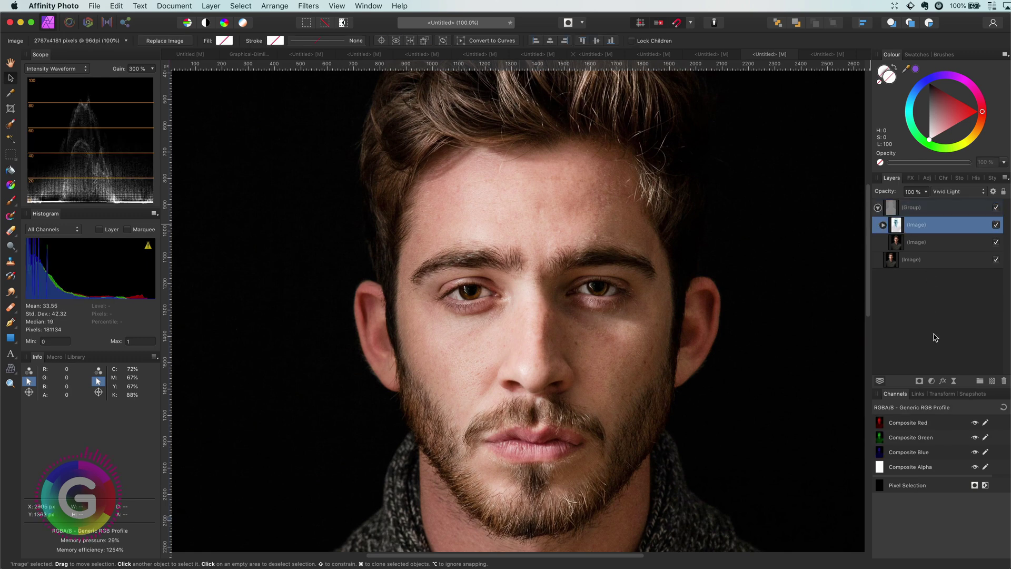
{"action": "left_click", "coordinate": [956, 381]}
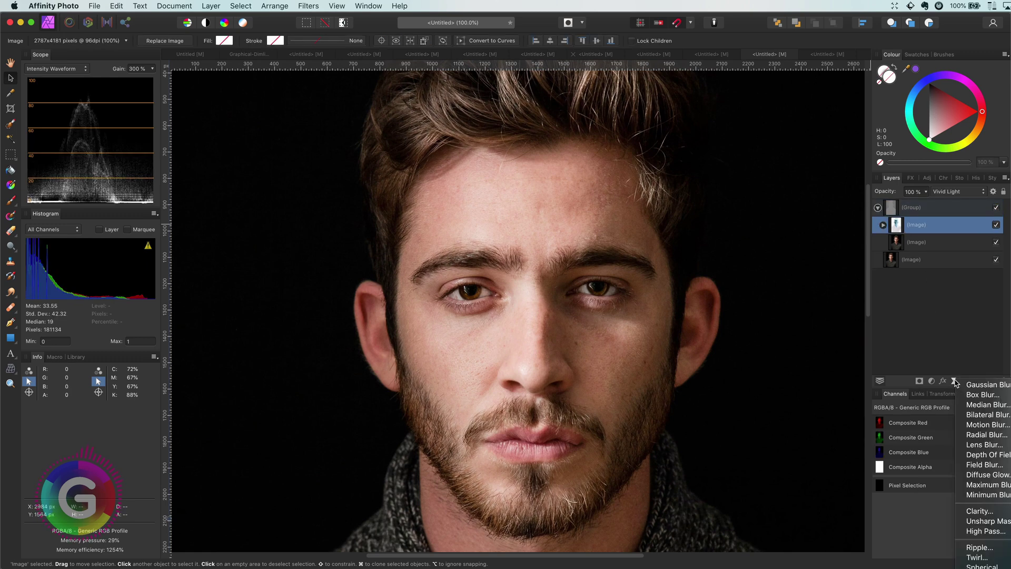
{"action": "left_click", "coordinate": [973, 411]}
{"action": "left_click_drag", "start_coordinate": [693, 480], "coordinate": [723, 479]}
{"action": "left_click_drag", "start_coordinate": [783, 511], "coordinate": [779, 521]}
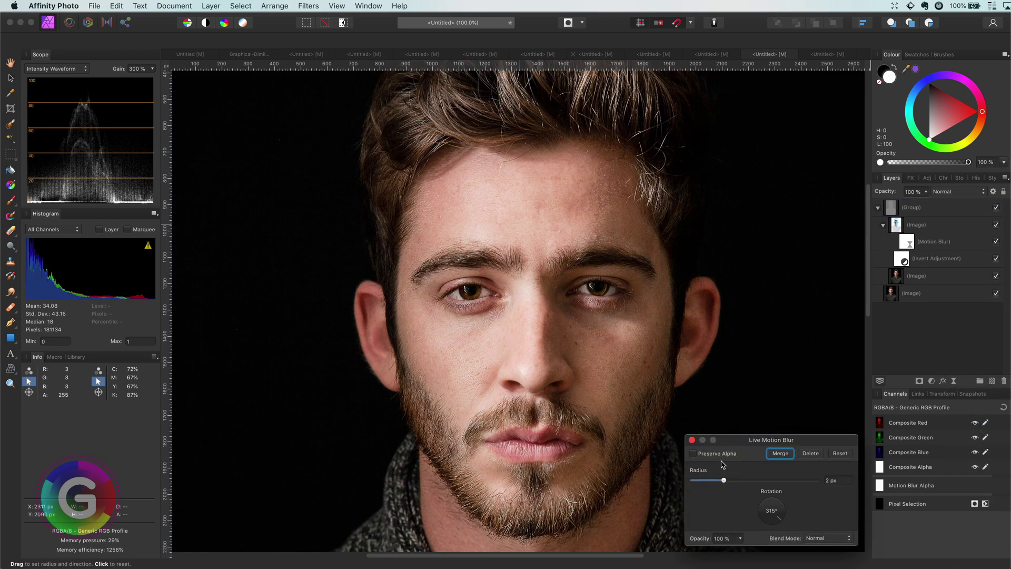
{"action": "left_click_drag", "start_coordinate": [724, 479], "coordinate": [745, 480]}
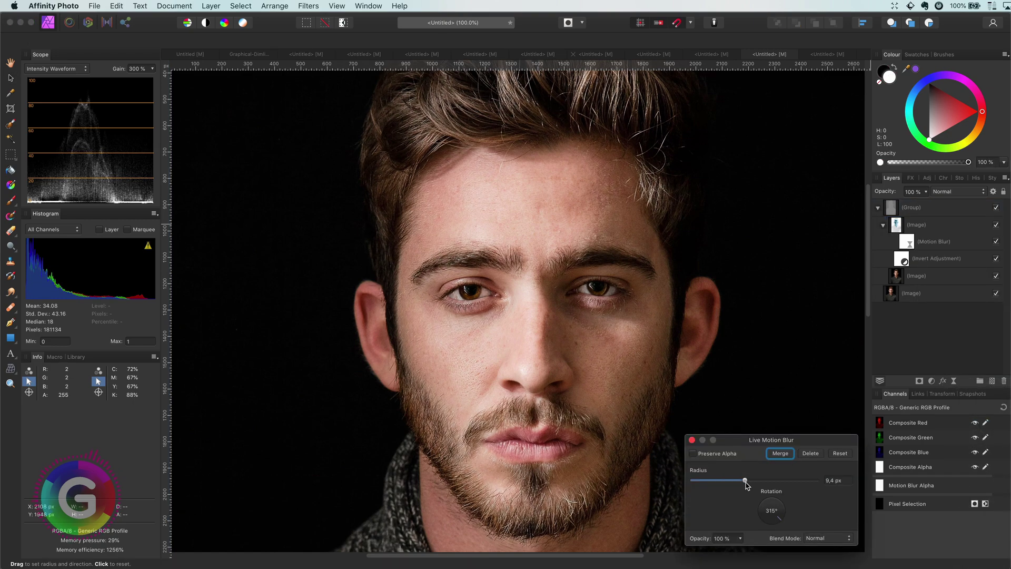
- Zoom to 200% and add an inverted mask to the sharpening group
{"action": "left_click", "coordinate": [692, 440]}
{"action": "key", "text": "super+2"}
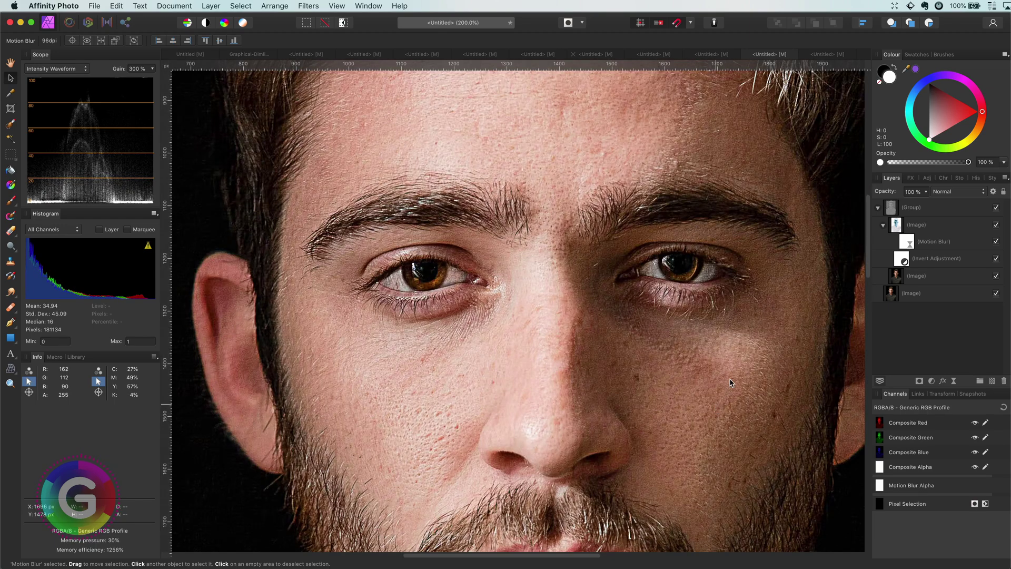
{"action": "left_click", "coordinate": [890, 211]}
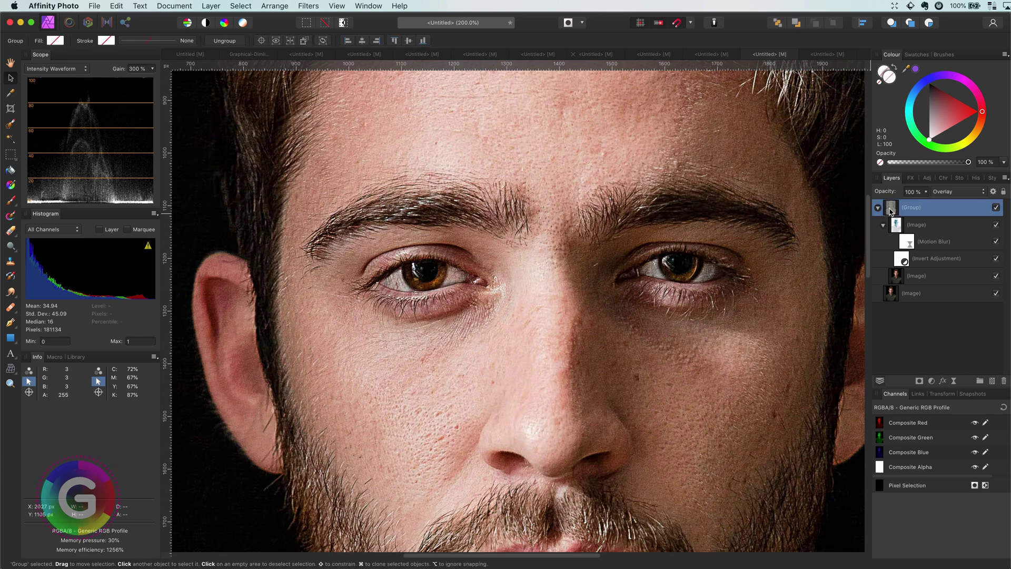
{"action": "left_click", "coordinate": [919, 381]}
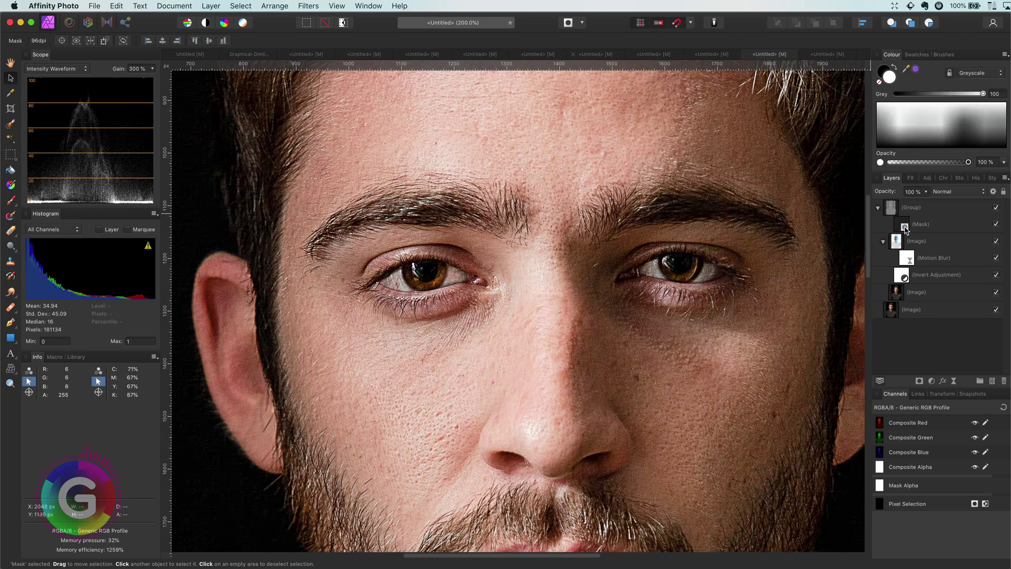
{"action": "left_click", "coordinate": [904, 229]}
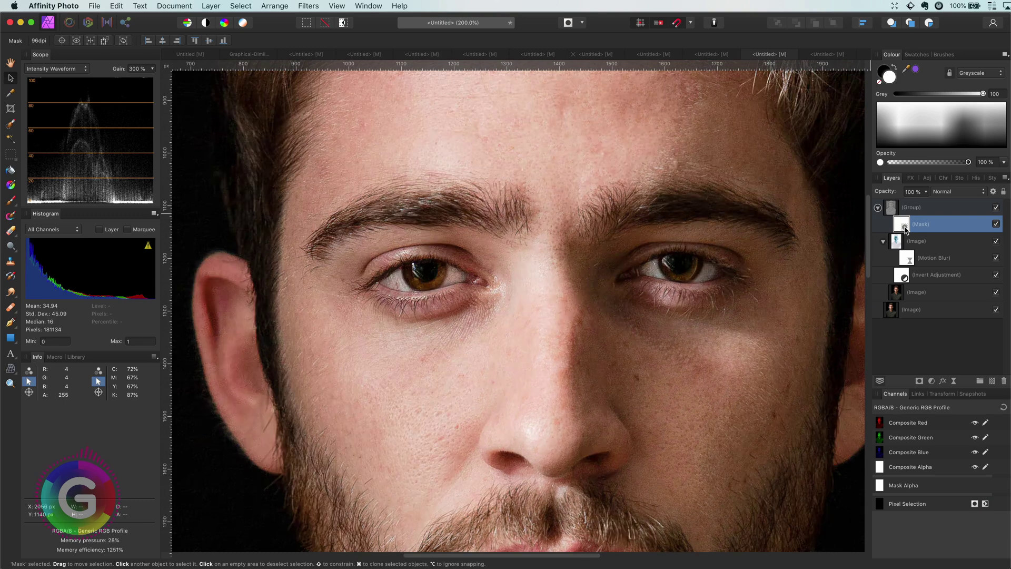
{"action": "key", "text": "super+i"}
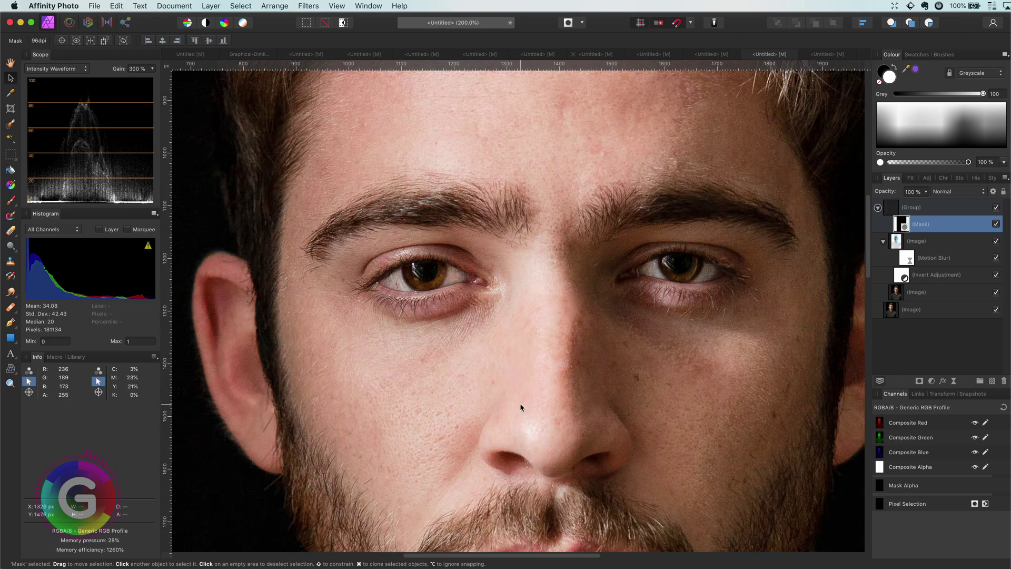
- Paint white with a 199 px brush over the nose, forehead, cheek and eyes, then compare
{"action": "key", "text": "b"}
{"action": "key", "text": "x"}
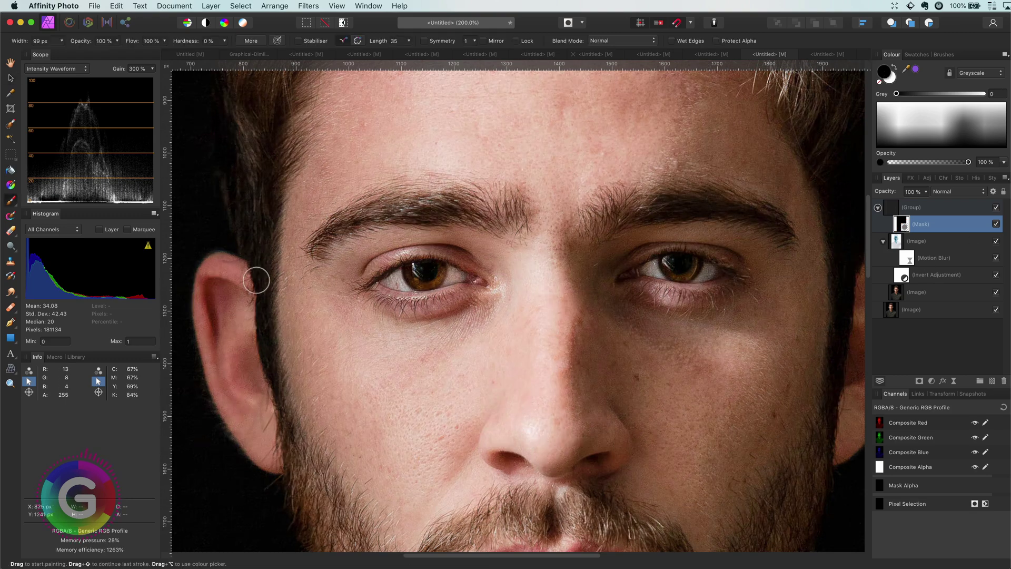
{"action": "left_click", "coordinate": [894, 80]}
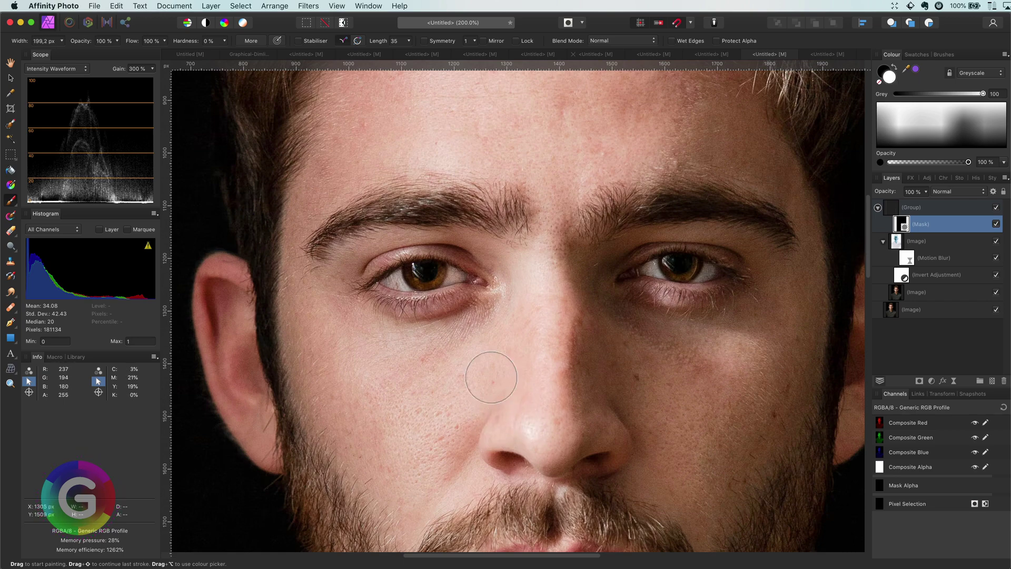
{"action": "left_click_drag", "start_coordinate": [485, 368], "coordinate": [529, 310]}
{"action": "left_click_drag", "start_coordinate": [633, 368], "coordinate": [671, 365]}
{"action": "left_click_drag", "start_coordinate": [436, 279], "coordinate": [425, 273]}
{"action": "left_click_drag", "start_coordinate": [717, 264], "coordinate": [682, 263]}
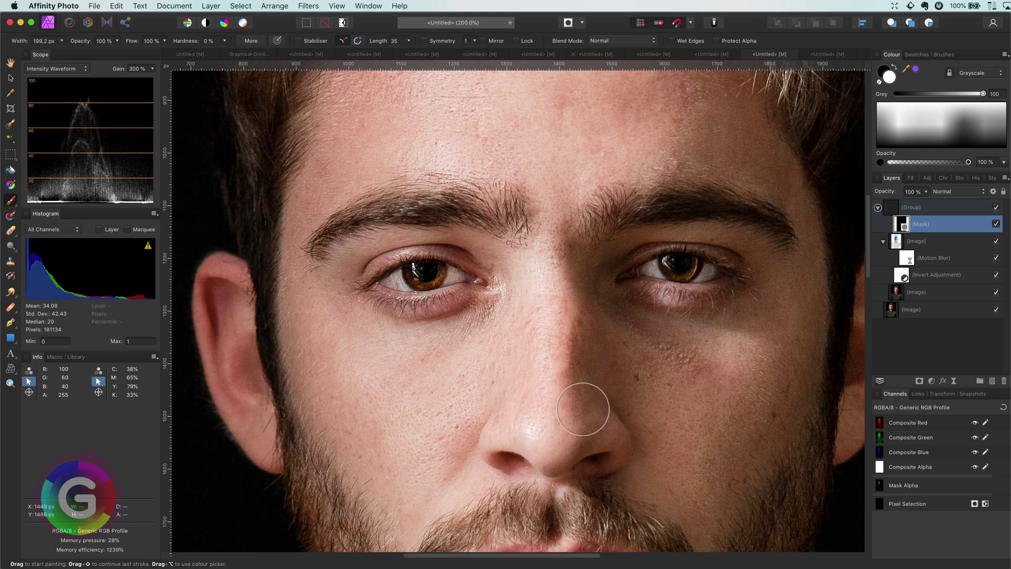
{"action": "left_click", "coordinate": [996, 208]}
{"action": "key", "text": "super+1"}
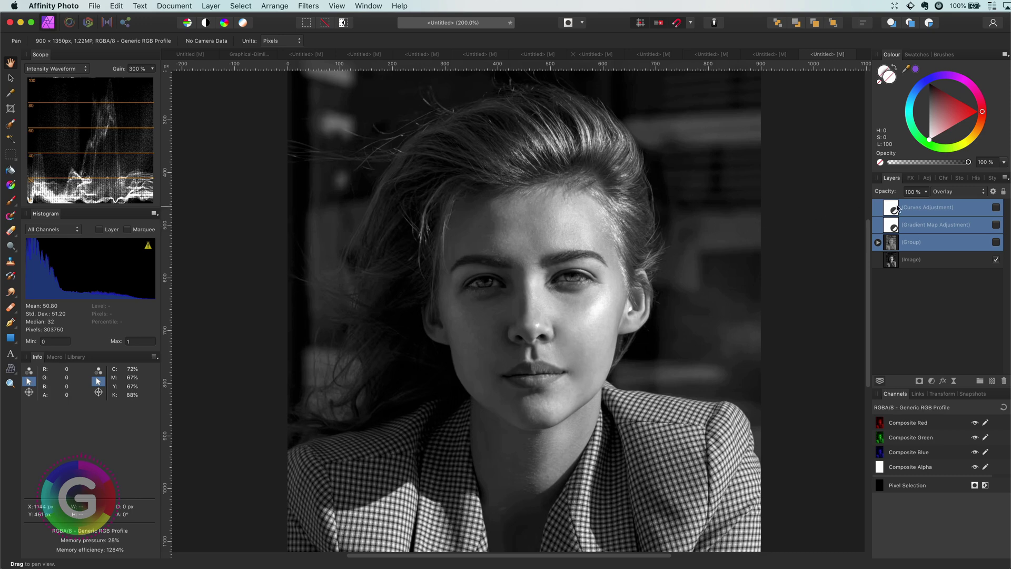
- Delete the Curves, Gradient Map and Group layers and duplicate the Image layer twice
{"action": "left_click", "coordinate": [995, 207]}
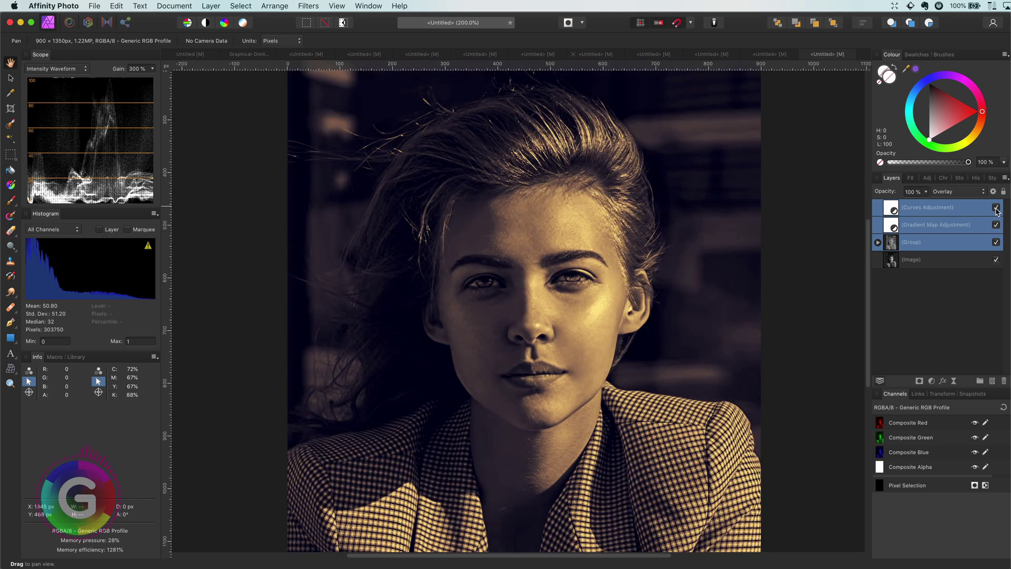
{"action": "key", "text": "Delete"}
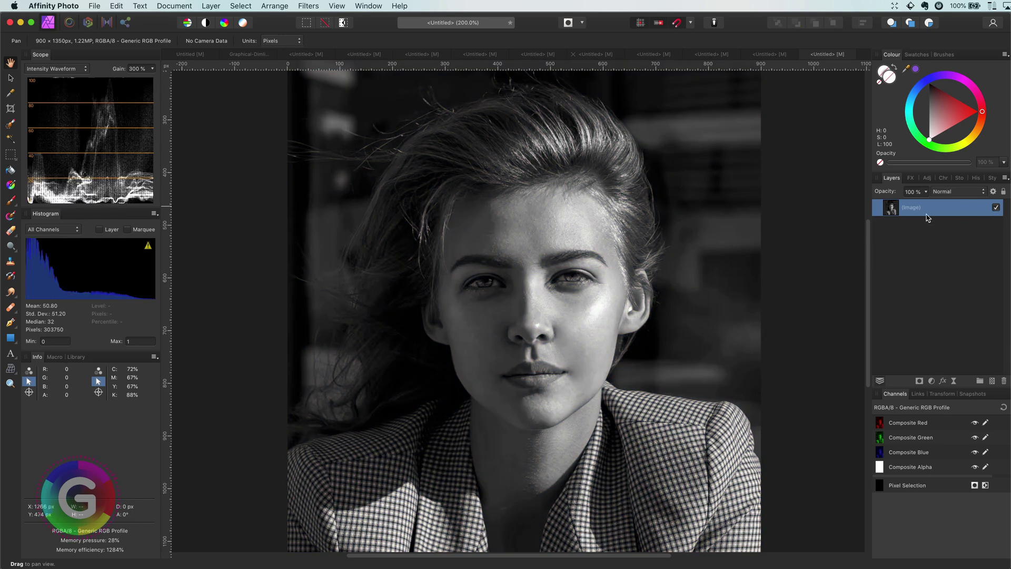
{"action": "right_click", "coordinate": [890, 212]}
{"action": "left_click", "coordinate": [896, 231]}
{"action": "right_click", "coordinate": [889, 208]}
{"action": "left_click", "coordinate": [926, 297]}
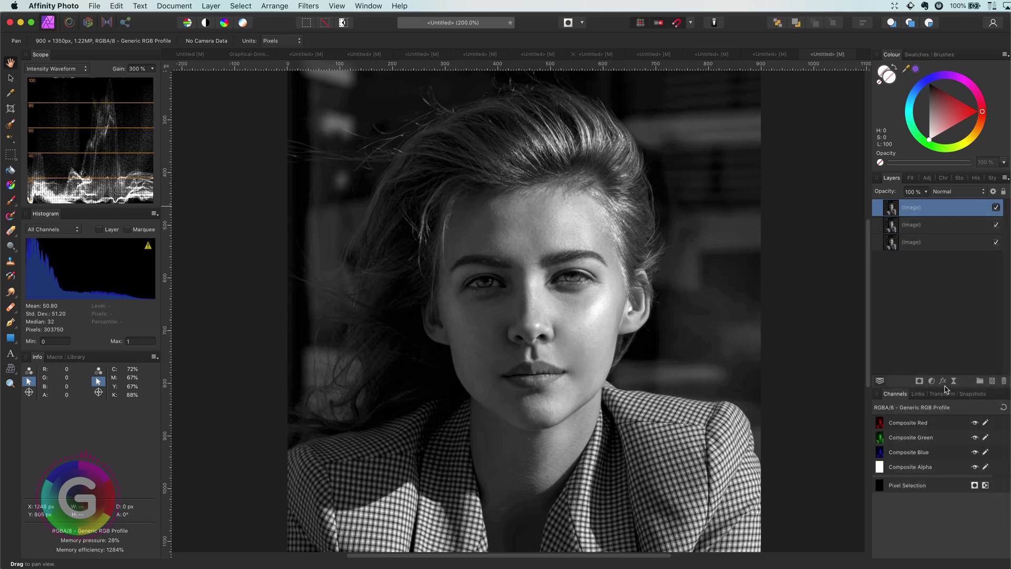
- Nest an Invert adjustment in the top copy and blend it in Vivid Light
{"action": "left_click", "coordinate": [931, 381]}
{"action": "left_click", "coordinate": [948, 548]}
{"action": "mouse_move", "coordinate": [895, 214]}
{"action": "left_mouse_down"}
{"action": "mouse_move", "coordinate": [925, 232]}
{"action": "mouse_move", "coordinate": [905, 224]}
{"action": "left_mouse_up"}
{"action": "left_click", "coordinate": [957, 191]}
{"action": "left_click", "coordinate": [948, 320]}
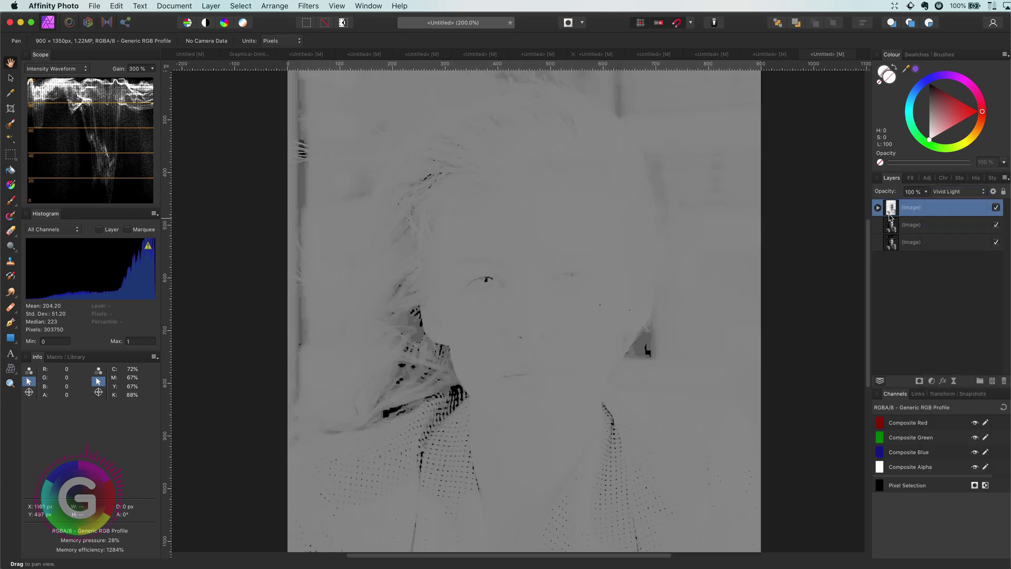
- Group the two top copies, set the group to Overlay, and select its inverted image
{"action": "left_click", "coordinate": [898, 224], "text": "shift"}
{"action": "right_click", "coordinate": [909, 222]}
{"action": "left_click", "coordinate": [929, 361]}
{"action": "left_click", "coordinate": [964, 192]}
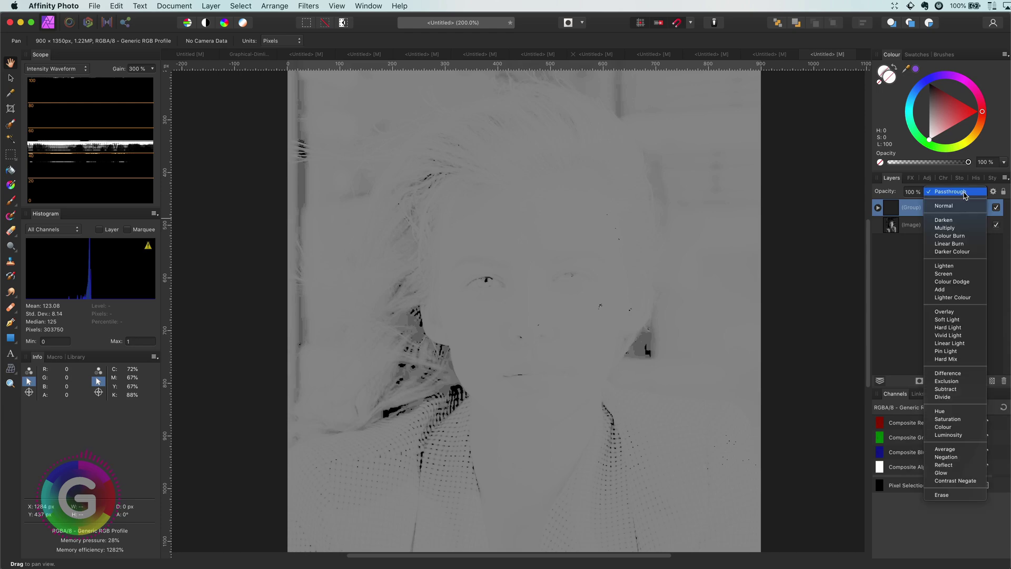
{"action": "left_click", "coordinate": [944, 311]}
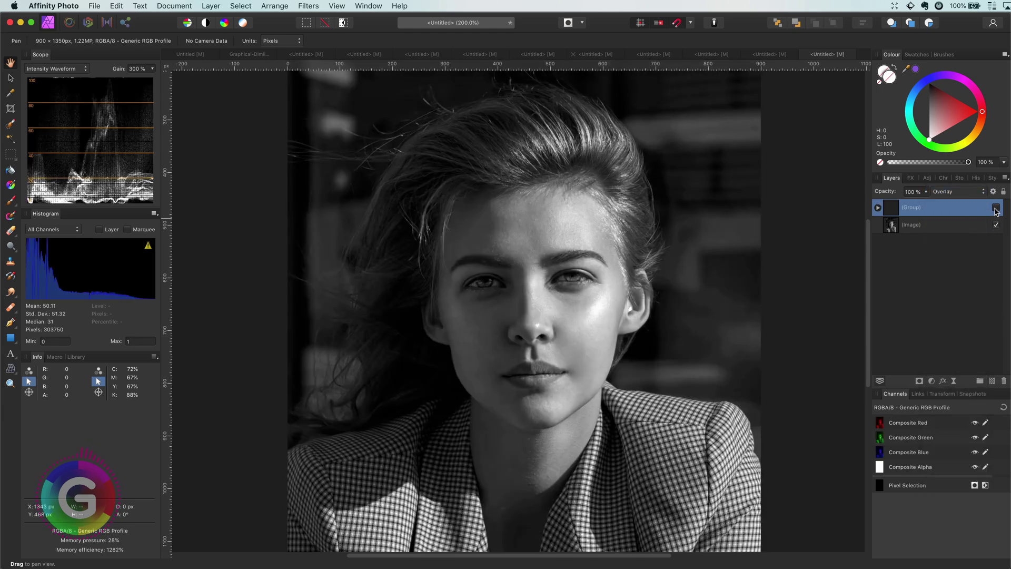
{"action": "left_click", "coordinate": [877, 208]}
{"action": "left_click", "coordinate": [883, 225]}
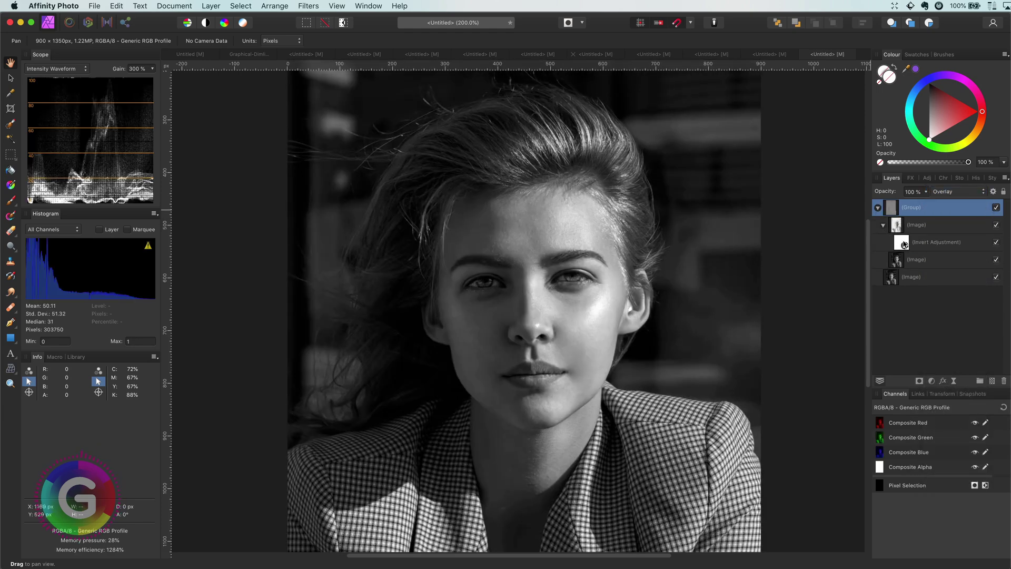
{"action": "left_click", "coordinate": [898, 229]}
- Try a Live Gaussian Blur of about 1 px on the inverted copy, then delete it
{"action": "left_click", "coordinate": [954, 382]}
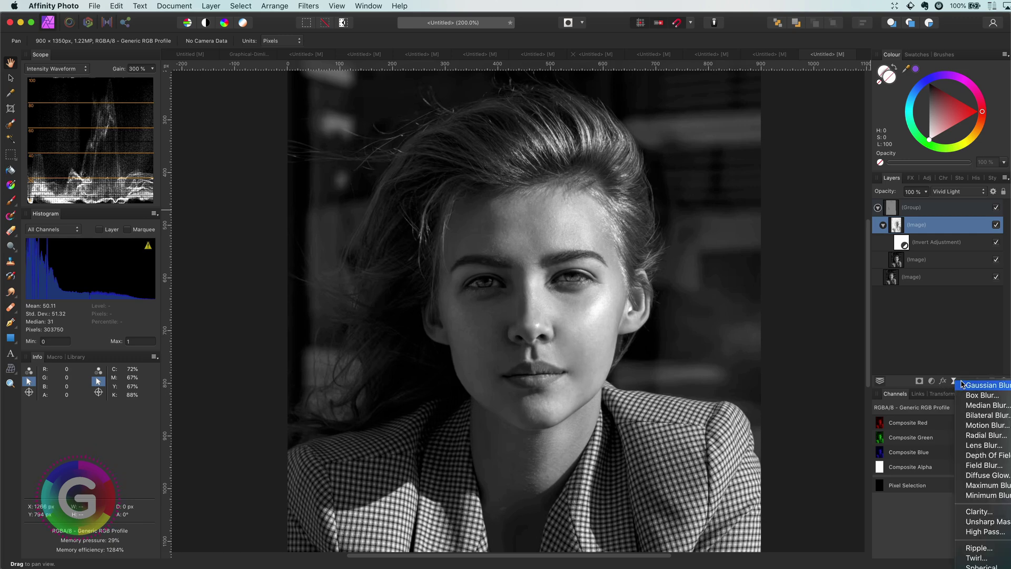
{"action": "left_click", "coordinate": [968, 386]}
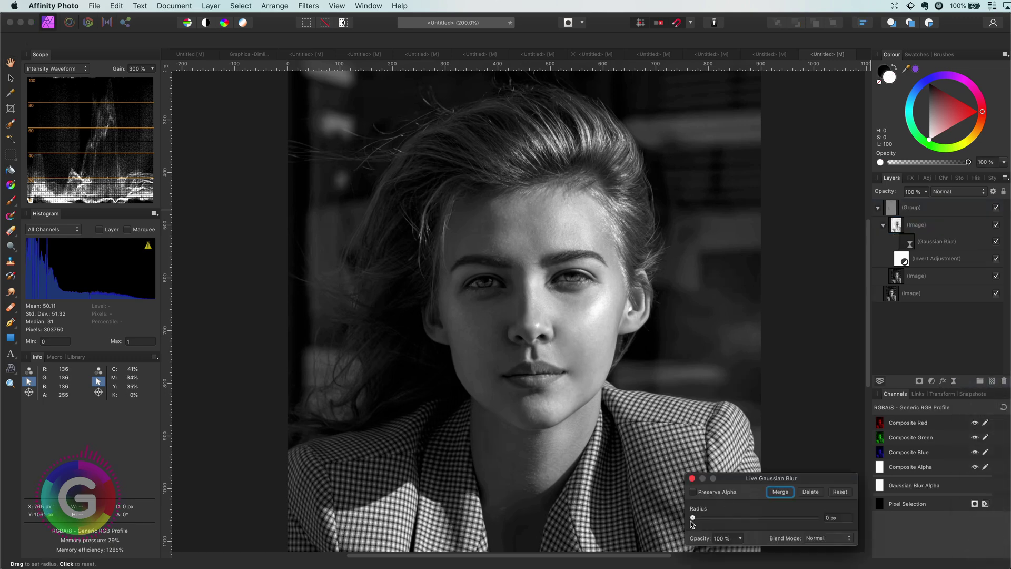
{"action": "left_click_drag", "start_coordinate": [693, 521], "coordinate": [715, 522]}
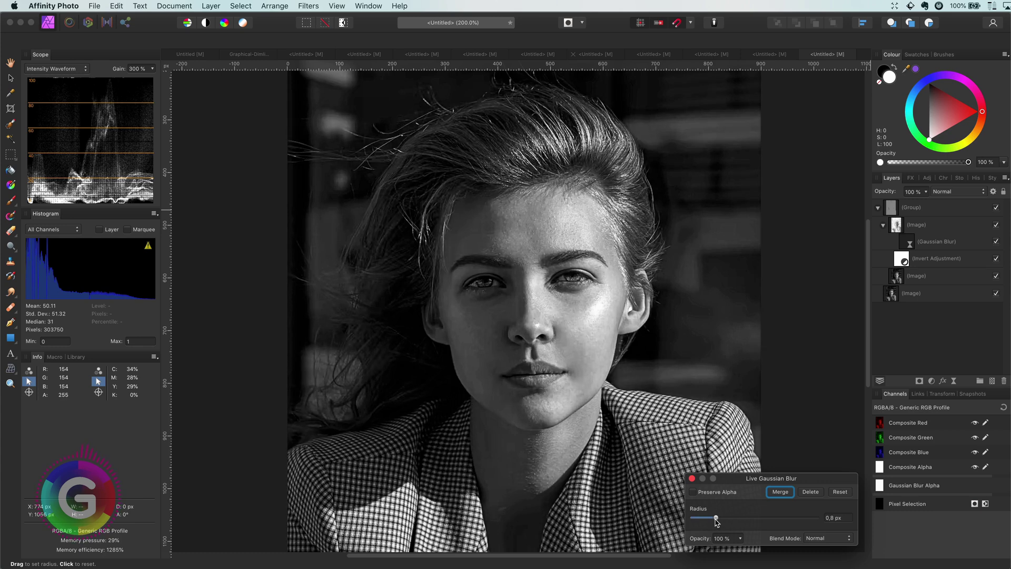
{"action": "left_click", "coordinate": [811, 492]}
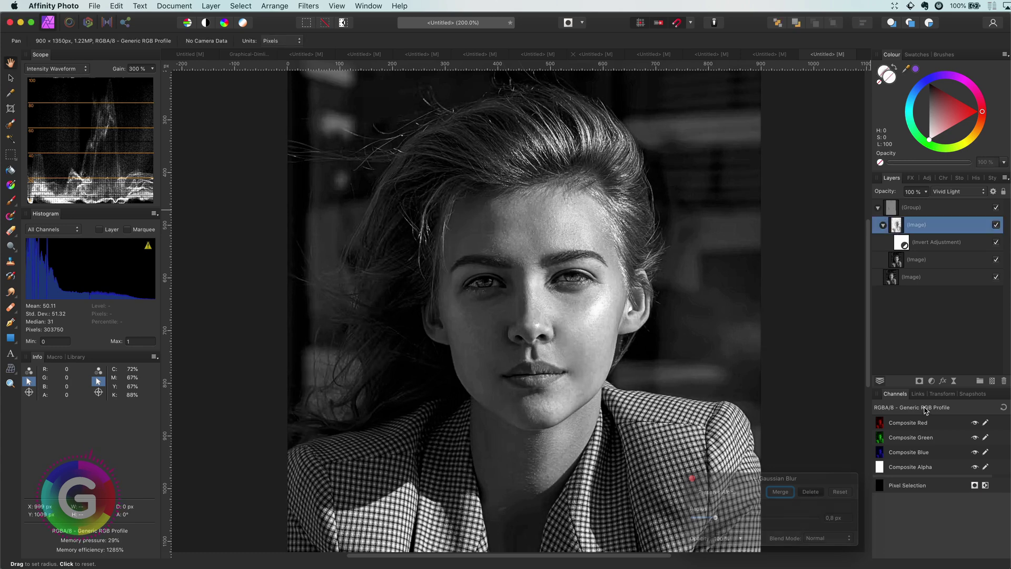
- Add a Live Motion Blur of 3.5 px at 66° with Preserve Alpha on
{"action": "left_click", "coordinate": [954, 381]}
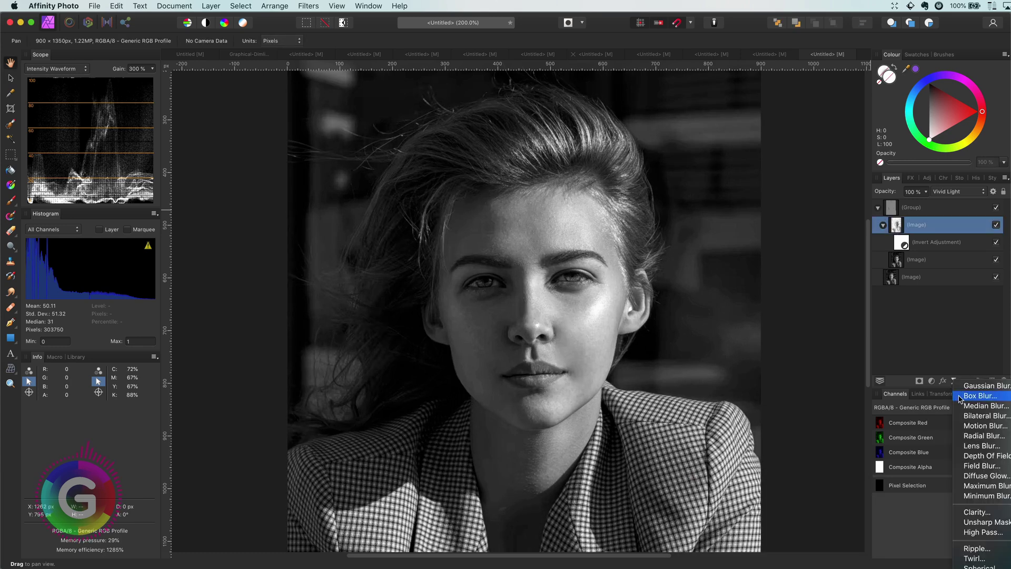
{"action": "left_click", "coordinate": [969, 425]}
{"action": "left_click_drag", "start_coordinate": [692, 480], "coordinate": [730, 484]}
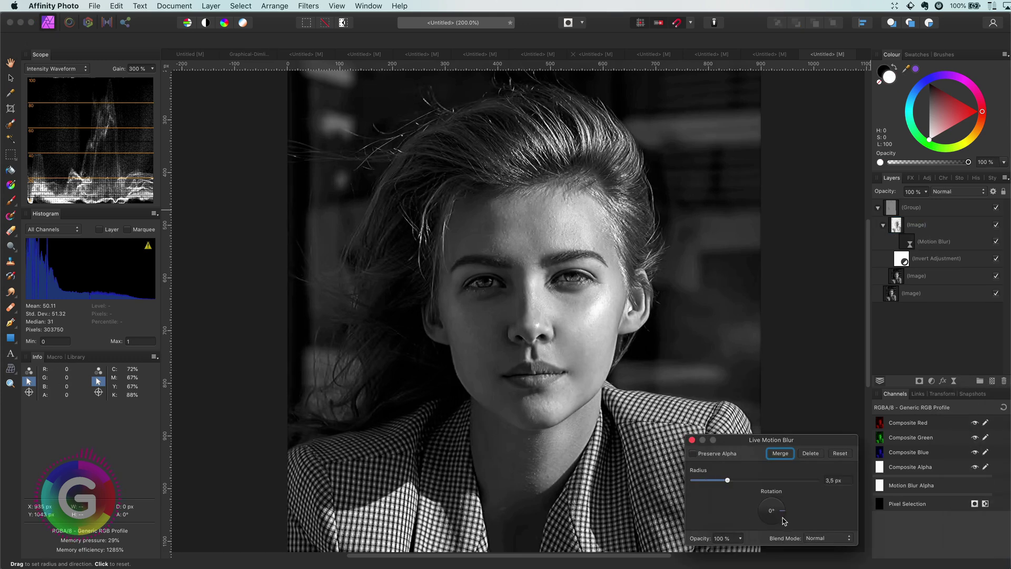
{"action": "left_click_drag", "start_coordinate": [784, 521], "coordinate": [782, 499]}
{"action": "left_click", "coordinate": [696, 454]}
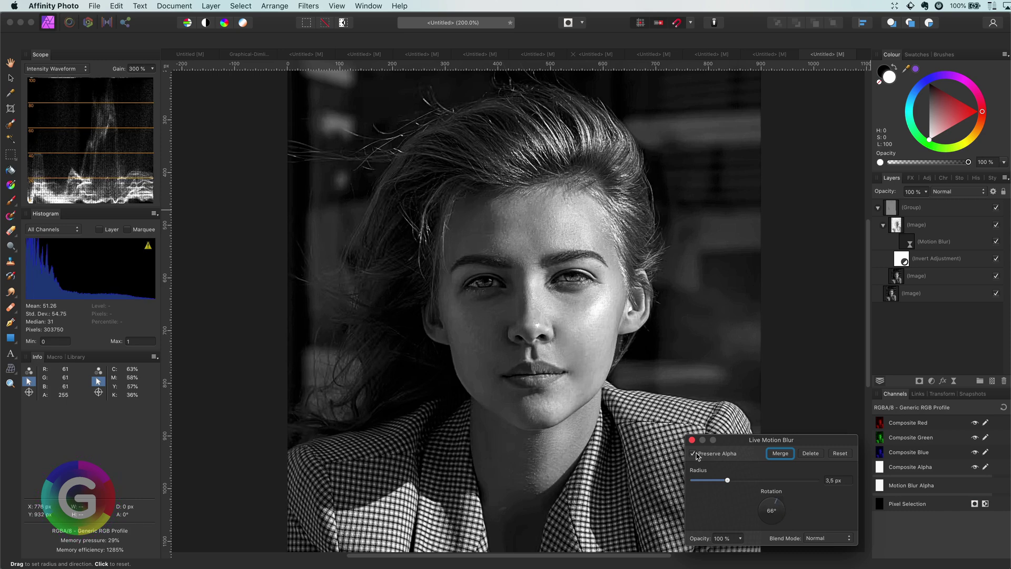
{"action": "left_click", "coordinate": [691, 440]}
- Darken the lower Image layer with Brightness and Contrast at about -43%, contrast slightly lowered, keeping the group visible
{"action": "left_click", "coordinate": [898, 279]}
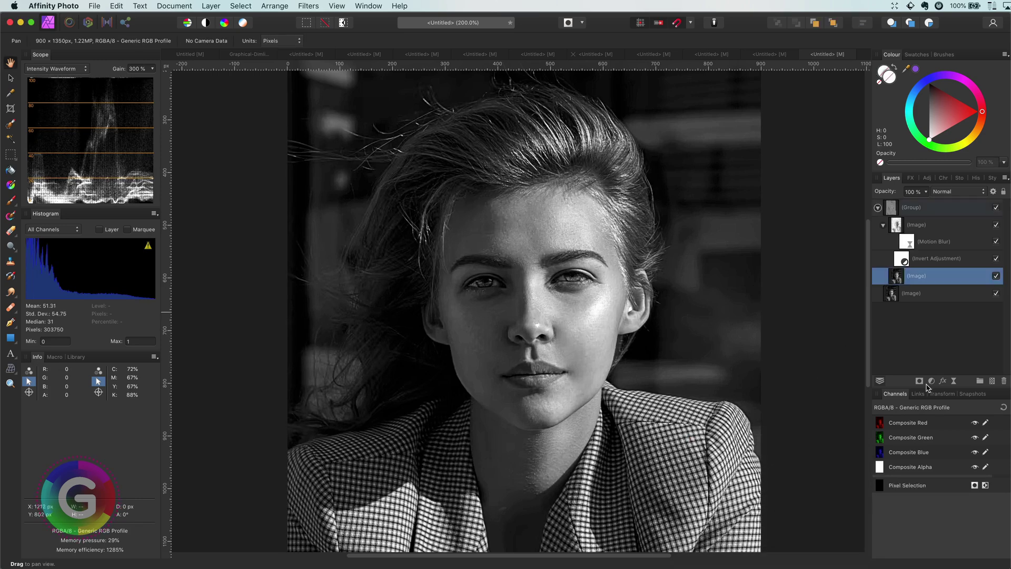
{"action": "left_click", "coordinate": [932, 382]}
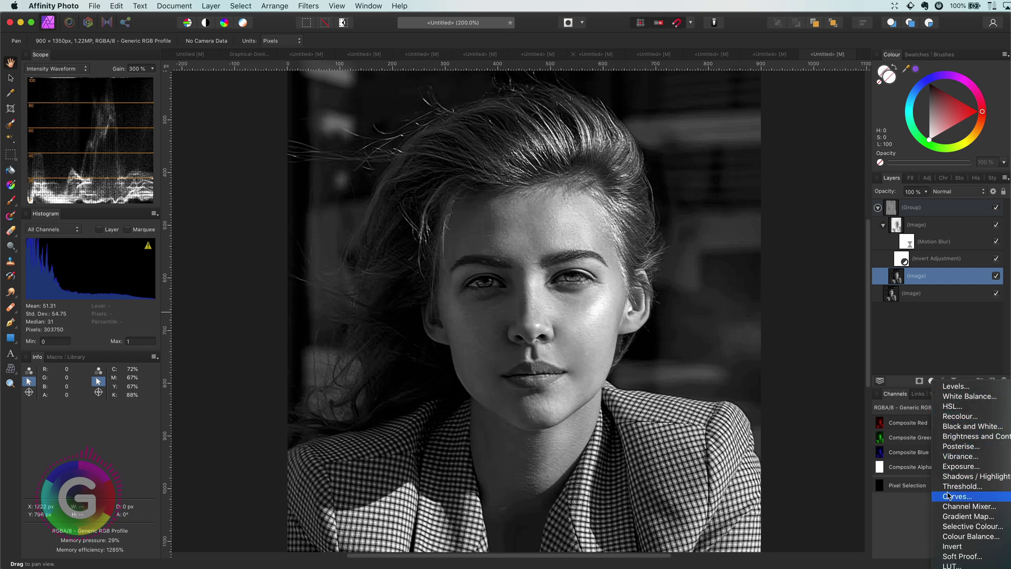
{"action": "left_click", "coordinate": [950, 436]}
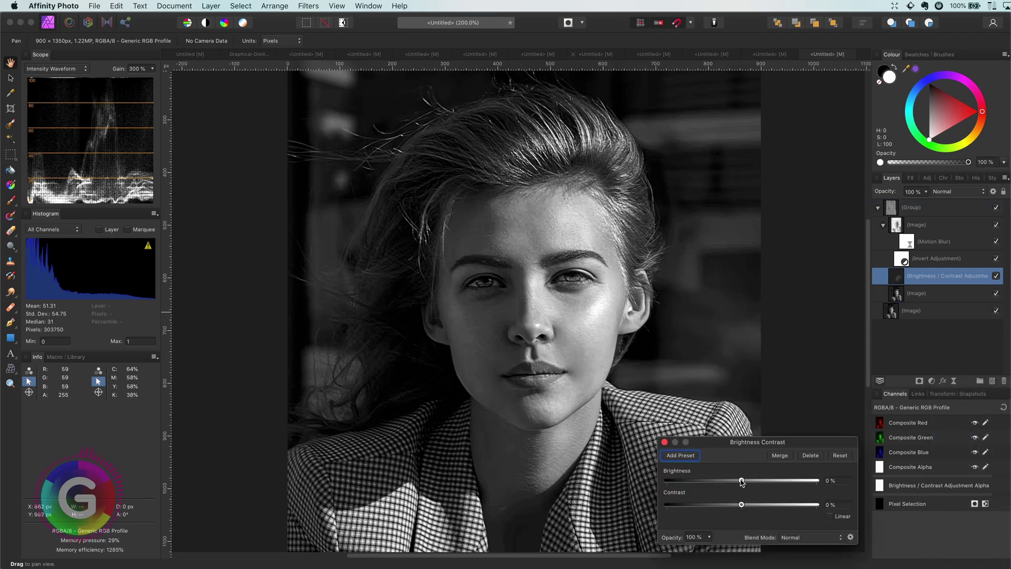
{"action": "left_click_drag", "start_coordinate": [741, 480], "coordinate": [708, 485]}
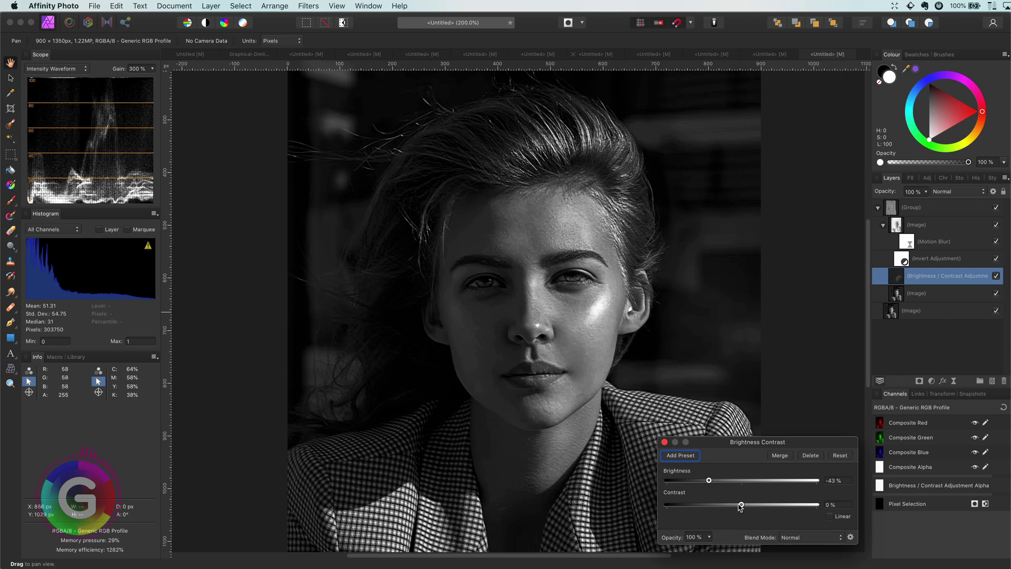
{"action": "left_click_drag", "start_coordinate": [747, 505], "coordinate": [745, 505]}
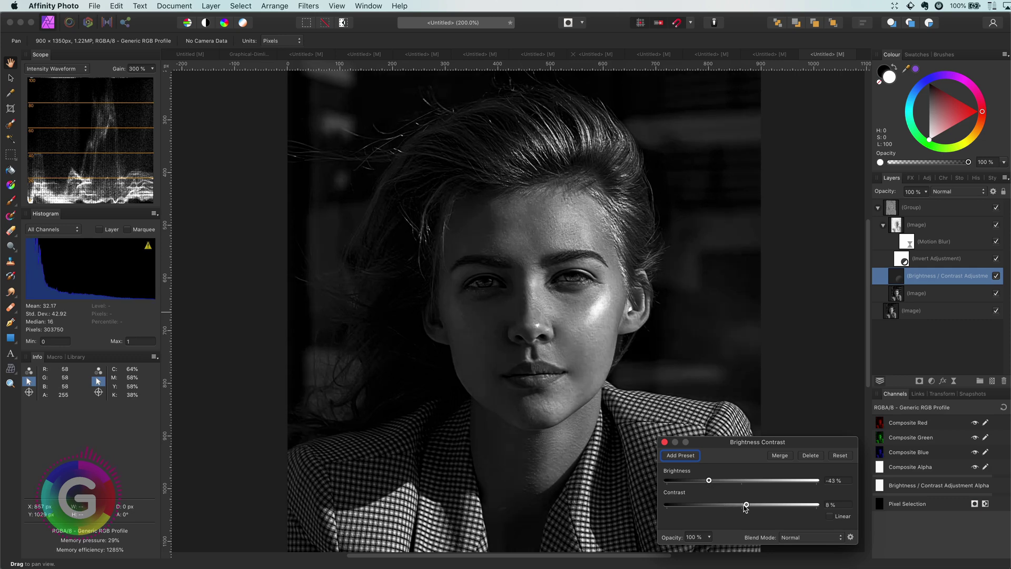
{"action": "left_click", "coordinate": [665, 442]}
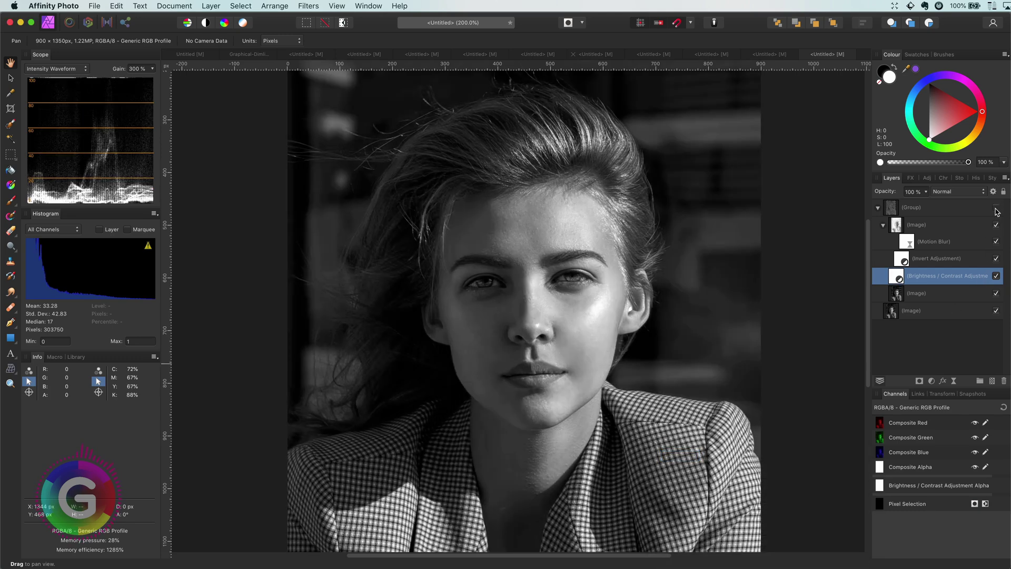
{"action": "left_click", "coordinate": [995, 209]}
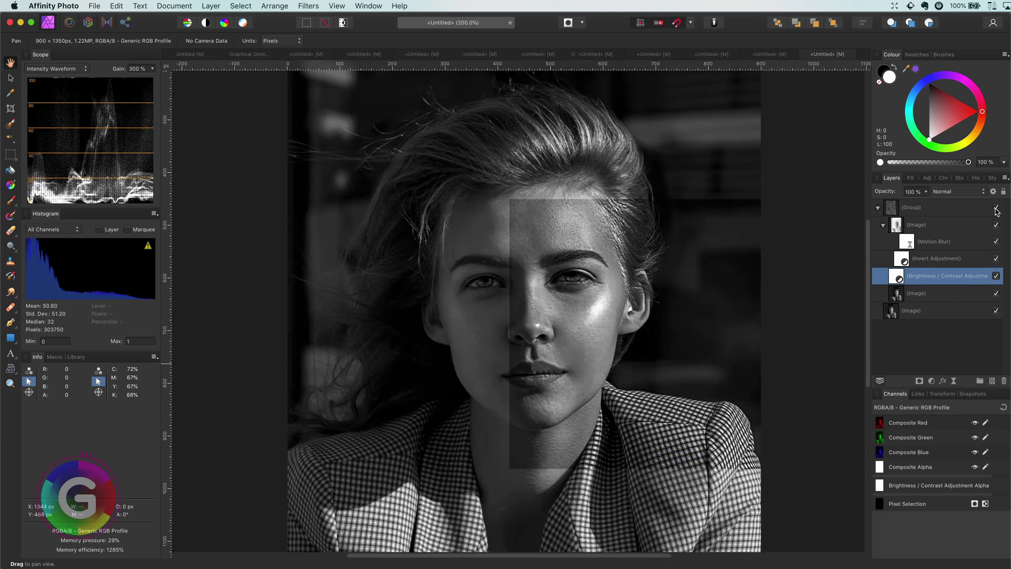
- Apply the Warm gradient map preset above the Group, shifting its middle stop toward brighter orange
{"action": "left_click", "coordinate": [889, 214]}
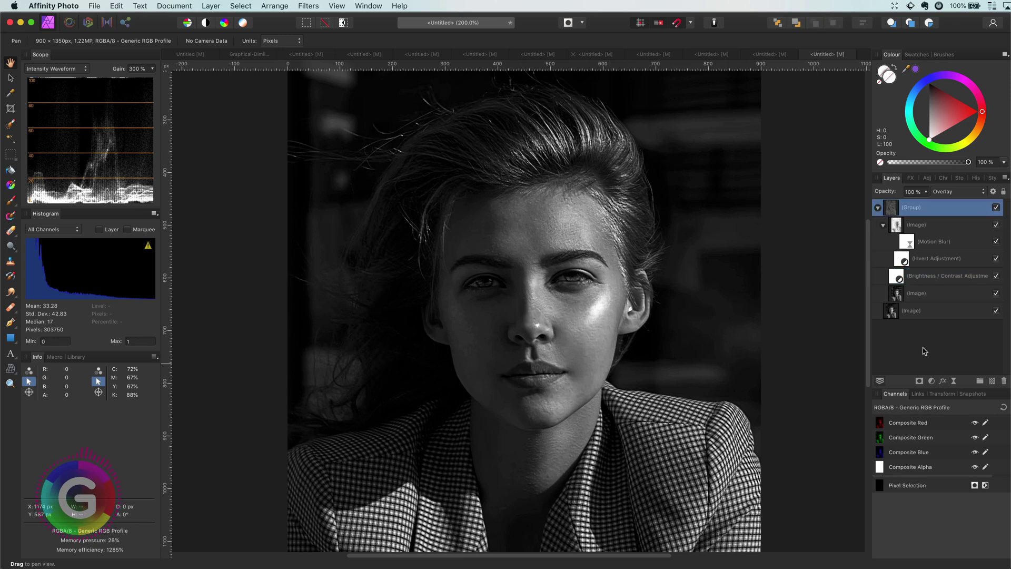
{"action": "left_click", "coordinate": [926, 178]}
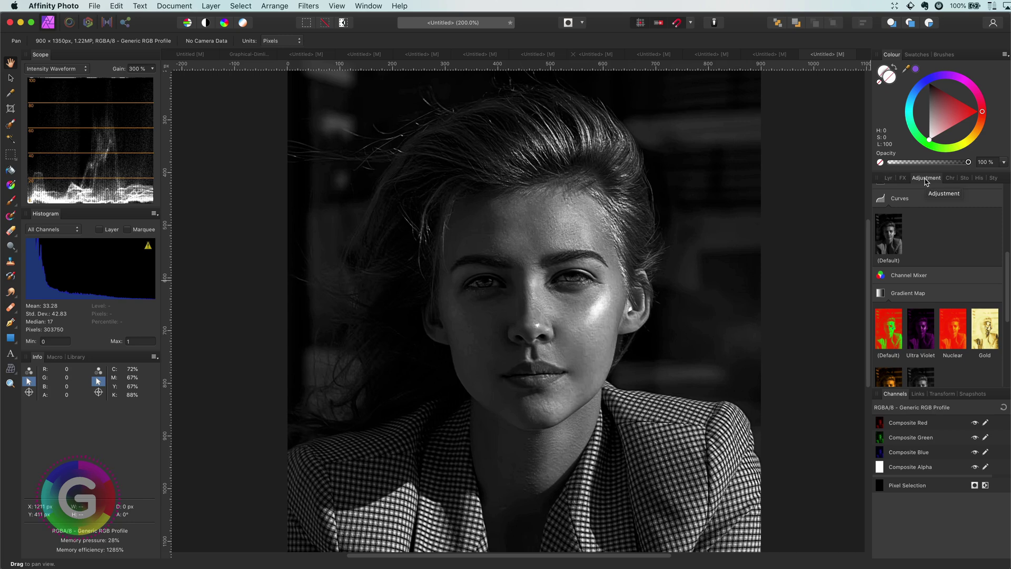
{"action": "scroll", "coordinate": [942, 356], "scroll_direction": "down", "scroll_amount": 3}
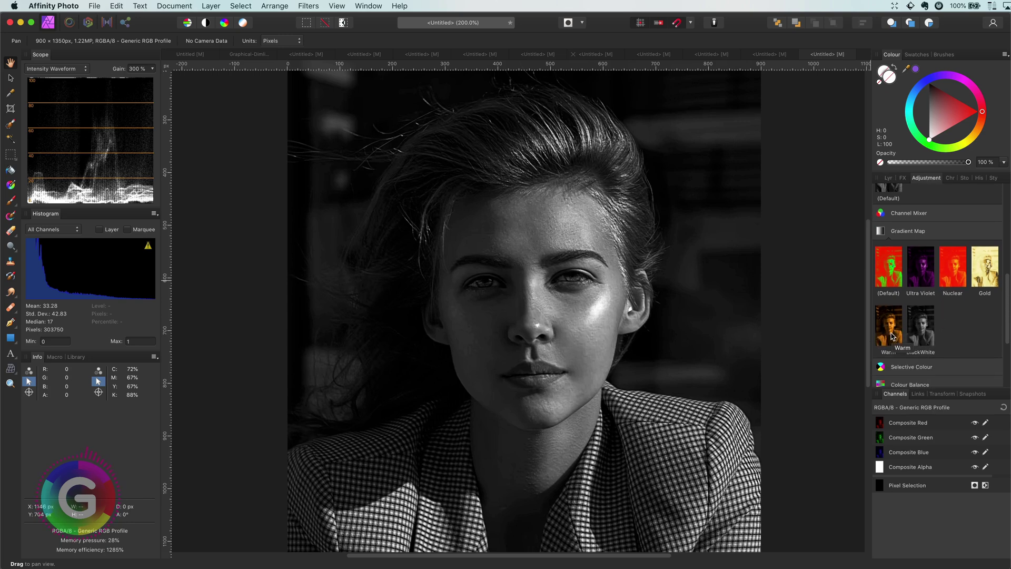
{"action": "left_click", "coordinate": [889, 325]}
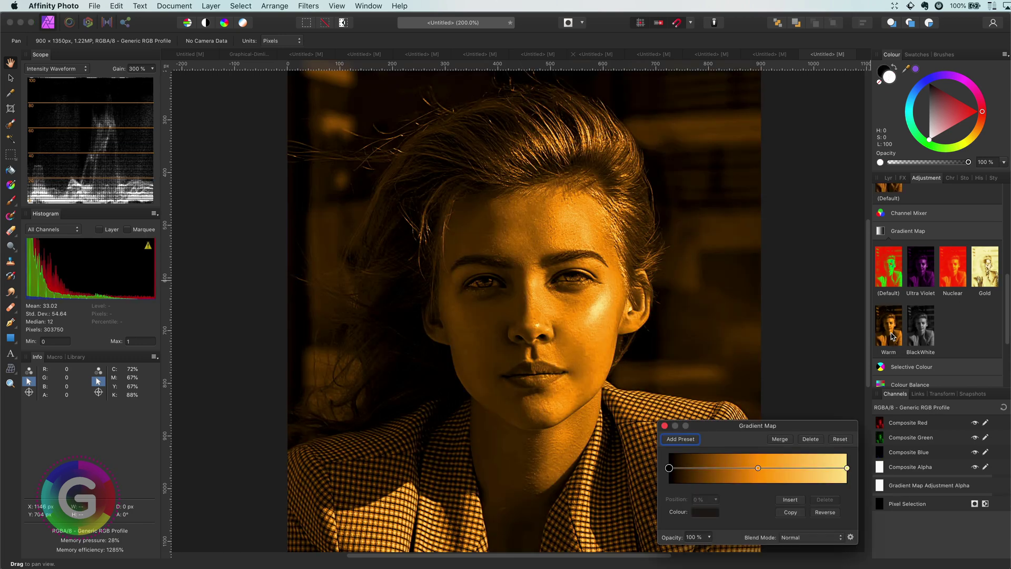
{"action": "left_click_drag", "start_coordinate": [761, 468], "coordinate": [716, 473]}
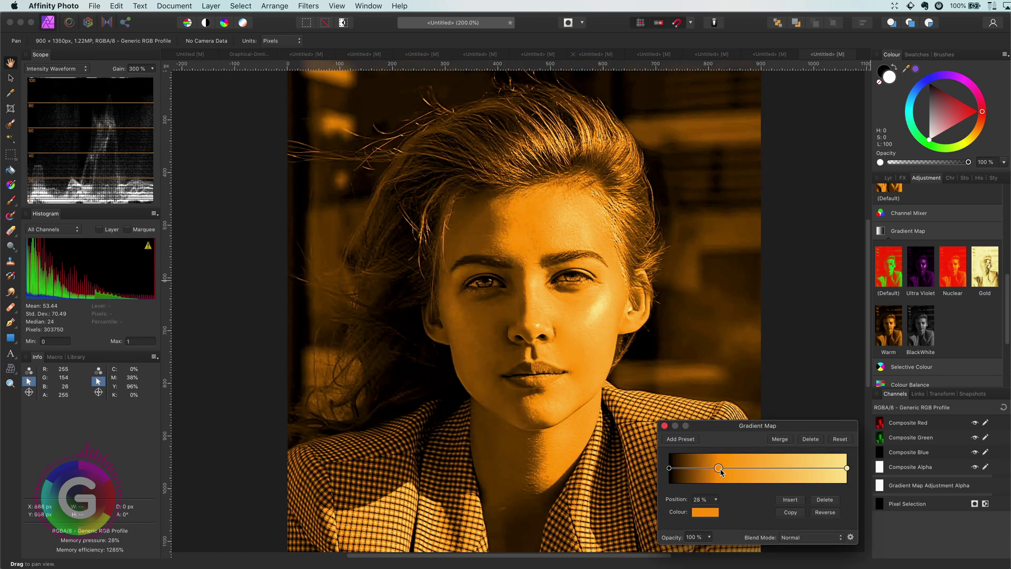
{"action": "left_click", "coordinate": [665, 425]}
- Set the gradient map to Multiply and limit its toning on the underlying shadows in Blend Options
{"action": "left_click", "coordinate": [890, 178]}
{"action": "left_click", "coordinate": [951, 193]}
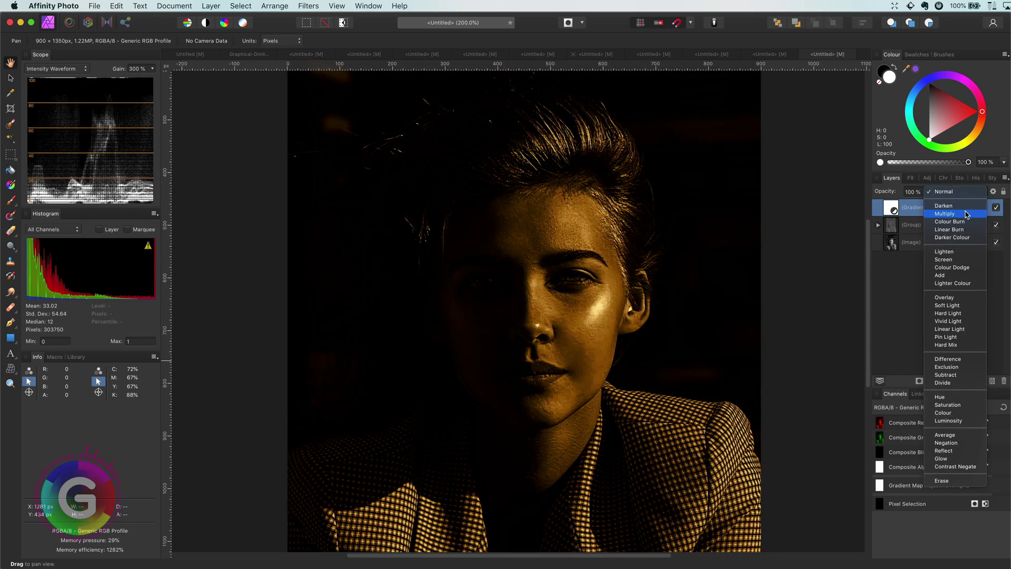
{"action": "left_click", "coordinate": [967, 215]}
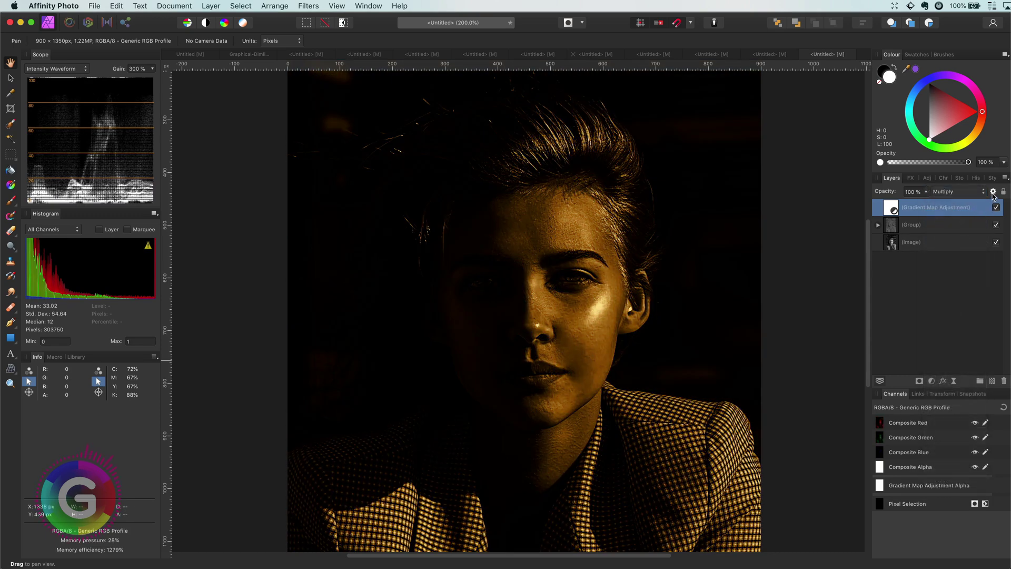
{"action": "left_click", "coordinate": [993, 191]}
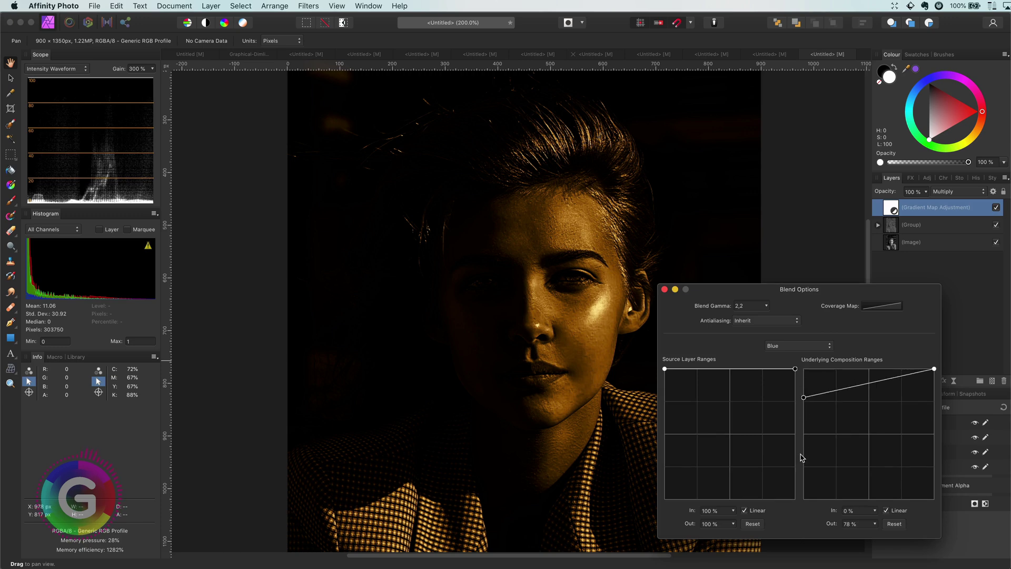
{"action": "left_click_drag", "start_coordinate": [803, 369], "coordinate": [804, 399]}
{"action": "left_click_drag", "start_coordinate": [796, 517], "coordinate": [788, 543]}
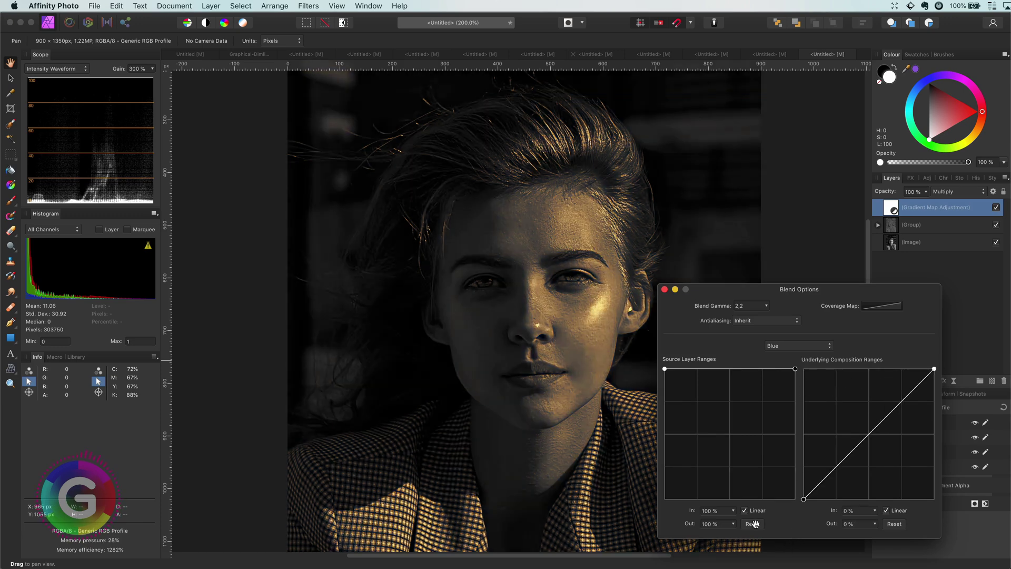
{"action": "left_click", "coordinate": [664, 289]}
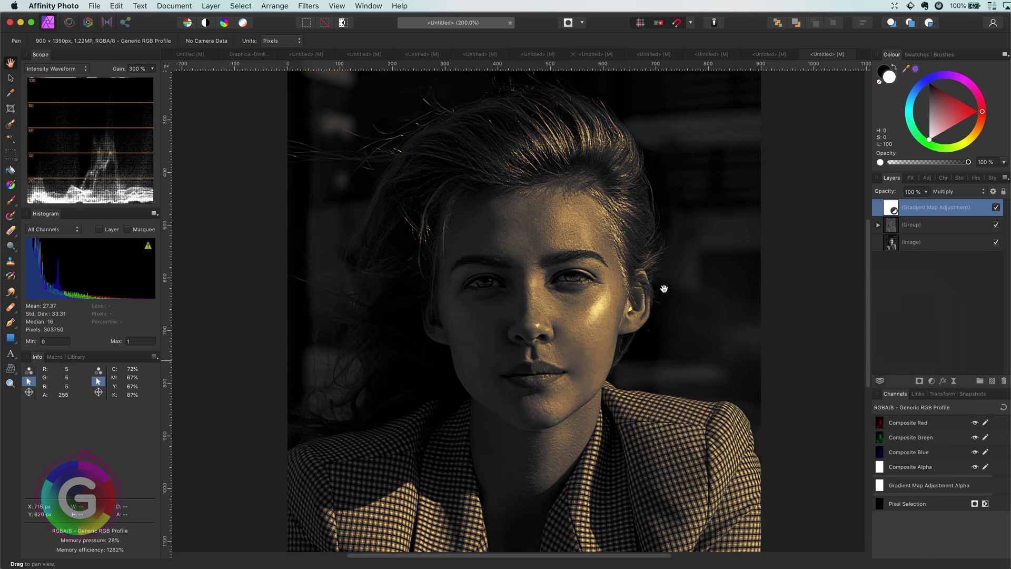
- Add a Curves adjustment, placing a midpoint on the Red channel curve and switching to the Green channel
{"action": "left_click", "coordinate": [931, 380]}
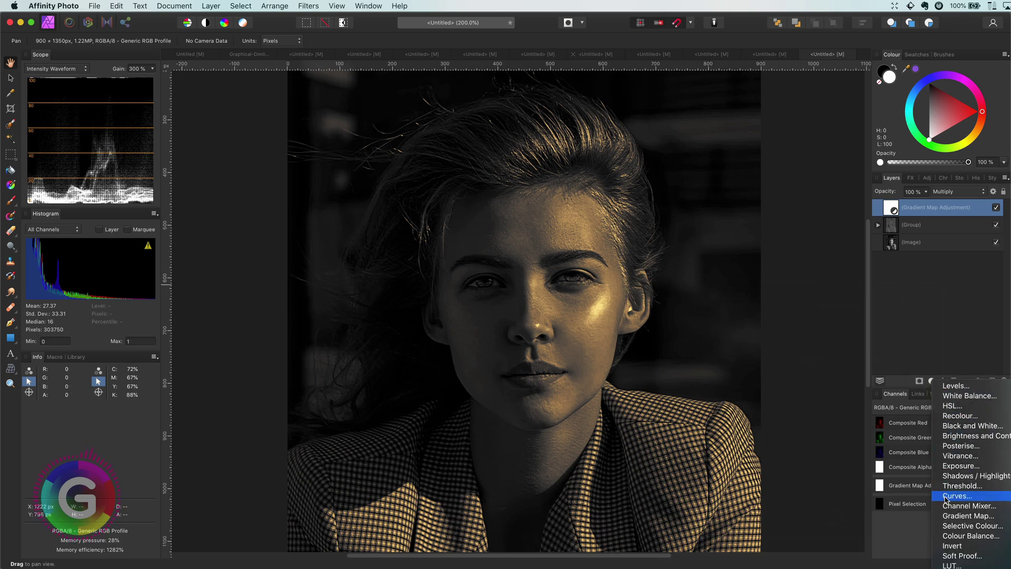
{"action": "left_click", "coordinate": [968, 515]}
{"action": "key", "text": "super+m"}
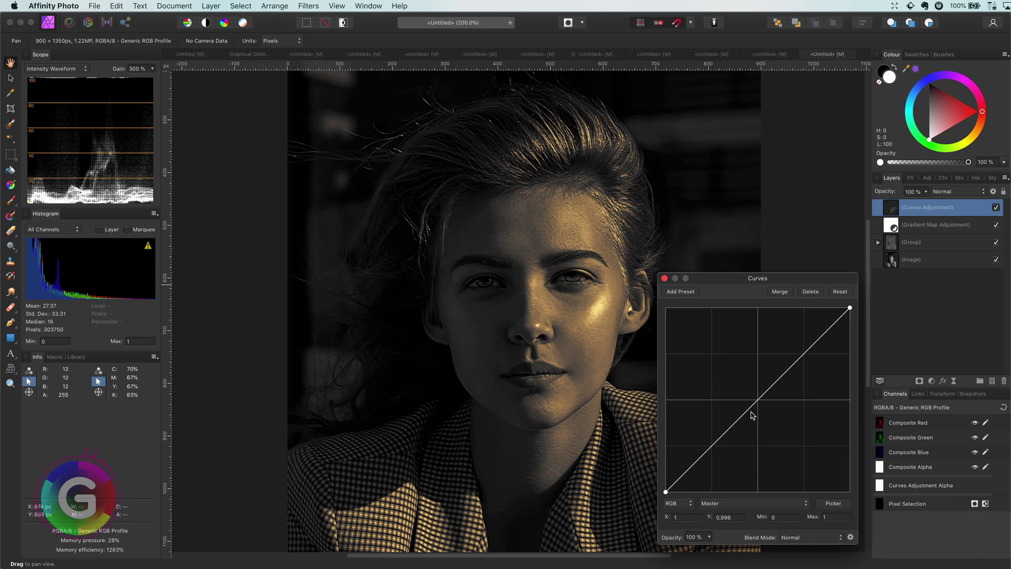
{"action": "left_click", "coordinate": [727, 504]}
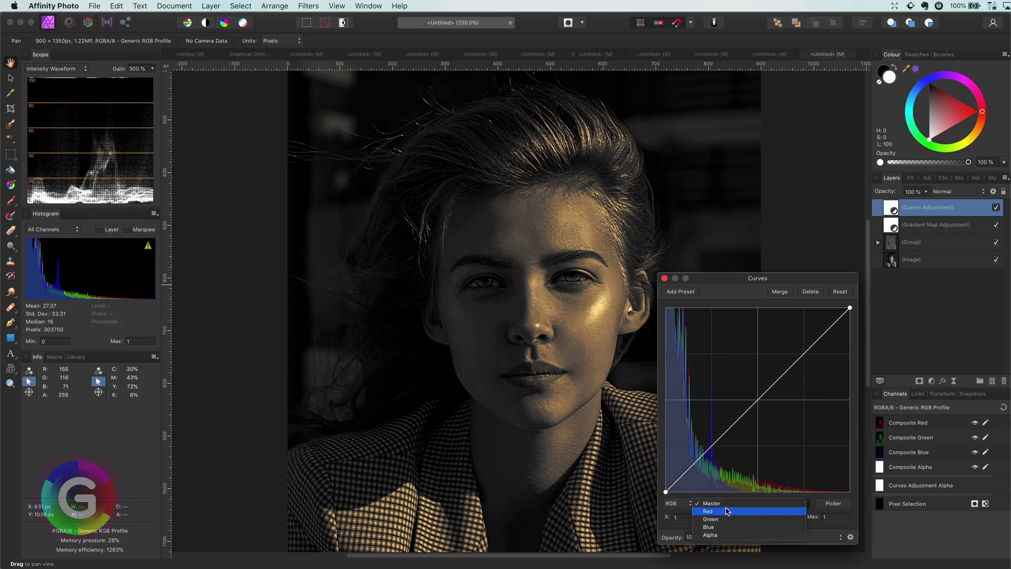
{"action": "left_click", "coordinate": [727, 511]}
{"action": "left_click", "coordinate": [757, 397]}
{"action": "left_click", "coordinate": [750, 503]}
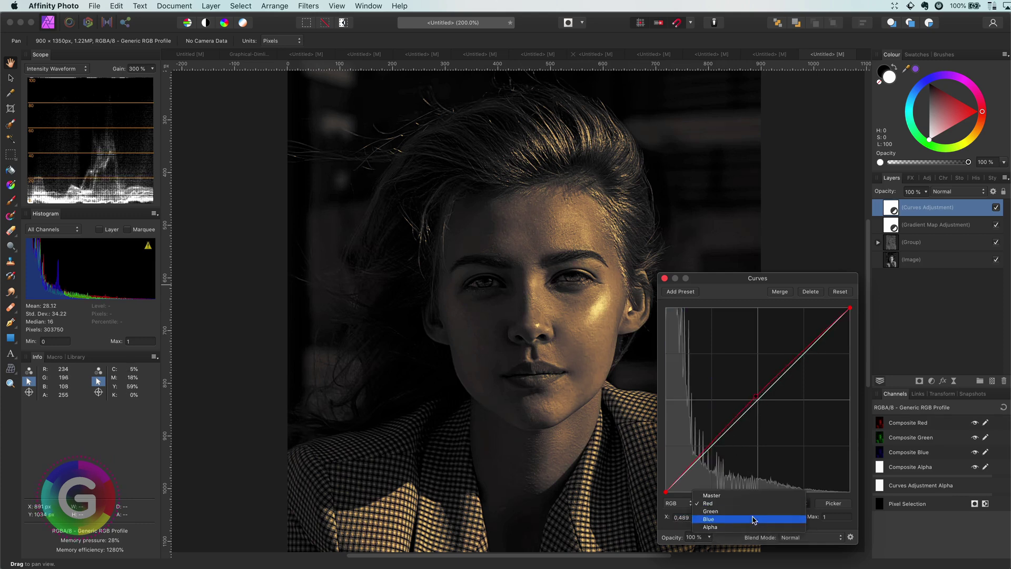
{"action": "left_click", "coordinate": [753, 510]}
{"action": "left_click", "coordinate": [664, 278]}
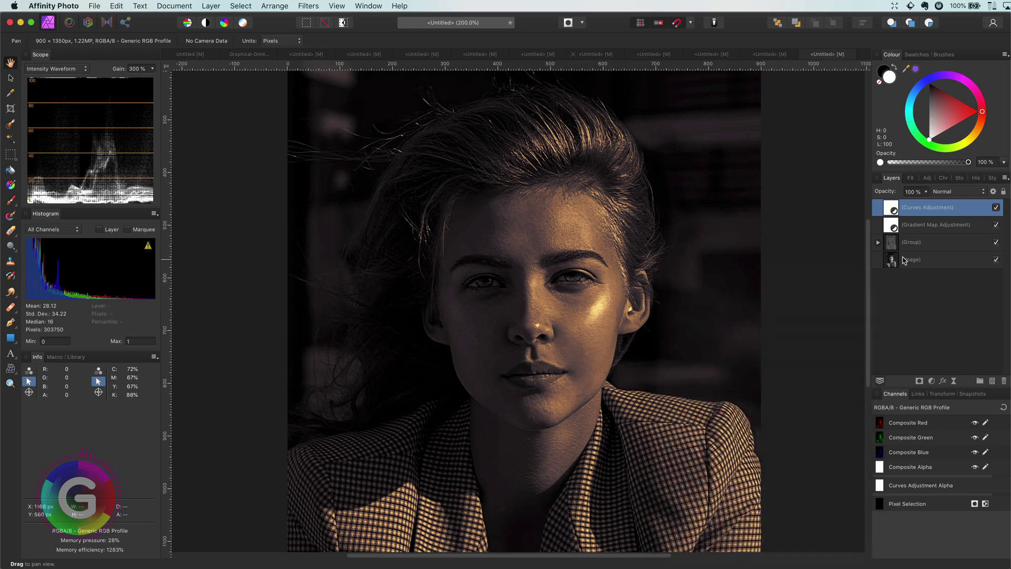
- Toggle the Group's visibility off and on to compare the portrait before and after
{"action": "left_click", "coordinate": [937, 244], "text": "shift"}
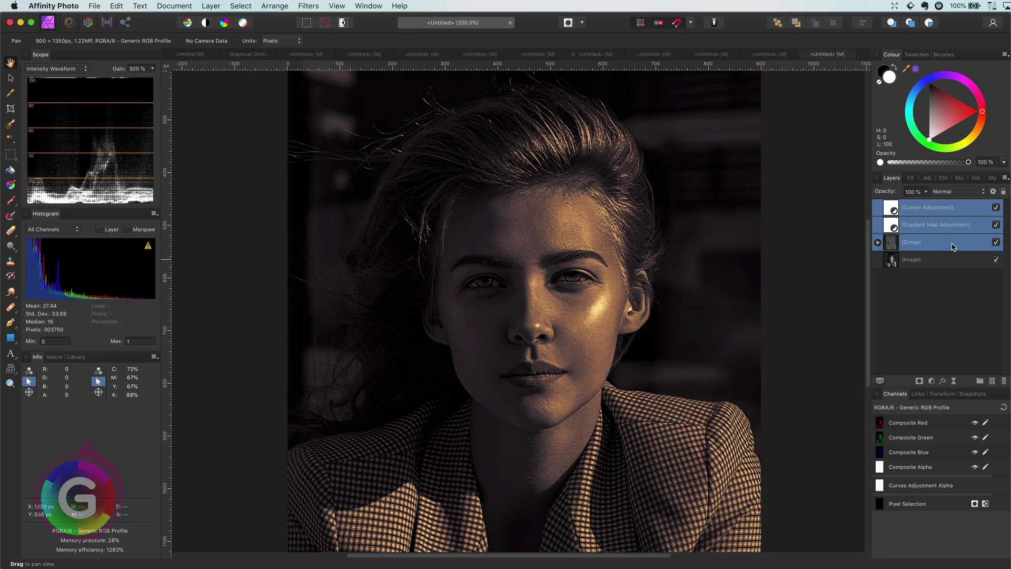
{"action": "left_click", "coordinate": [997, 242]}
{"action": "left_click", "coordinate": [996, 243]}
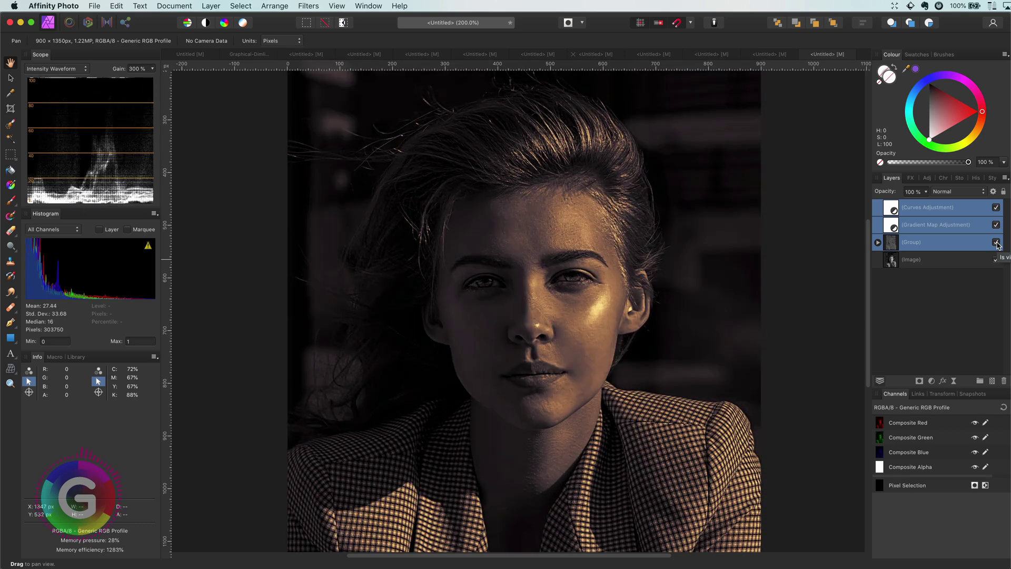
{"action": "left_click", "coordinate": [997, 245]}
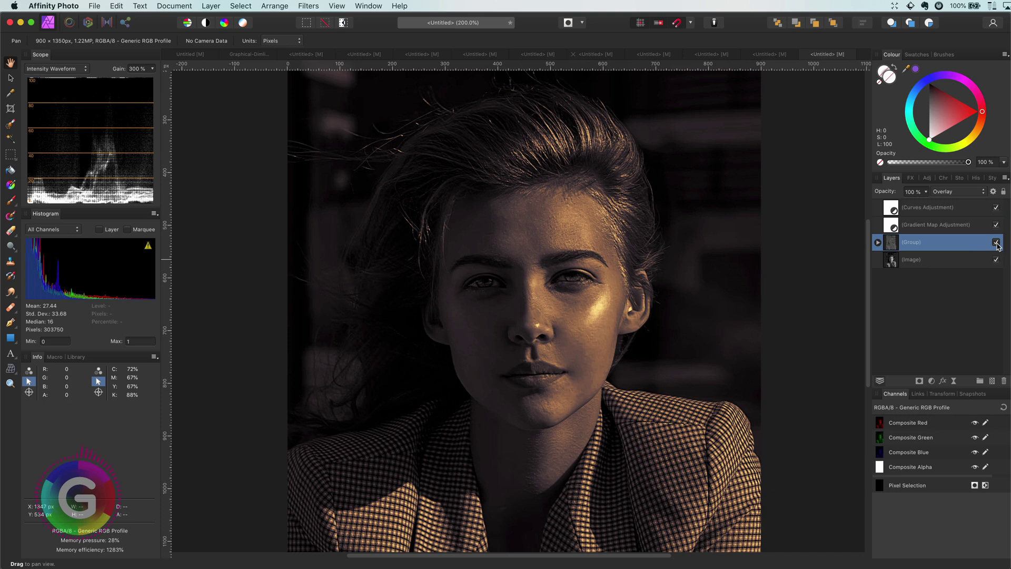
{"action": "left_click", "coordinate": [996, 243]}
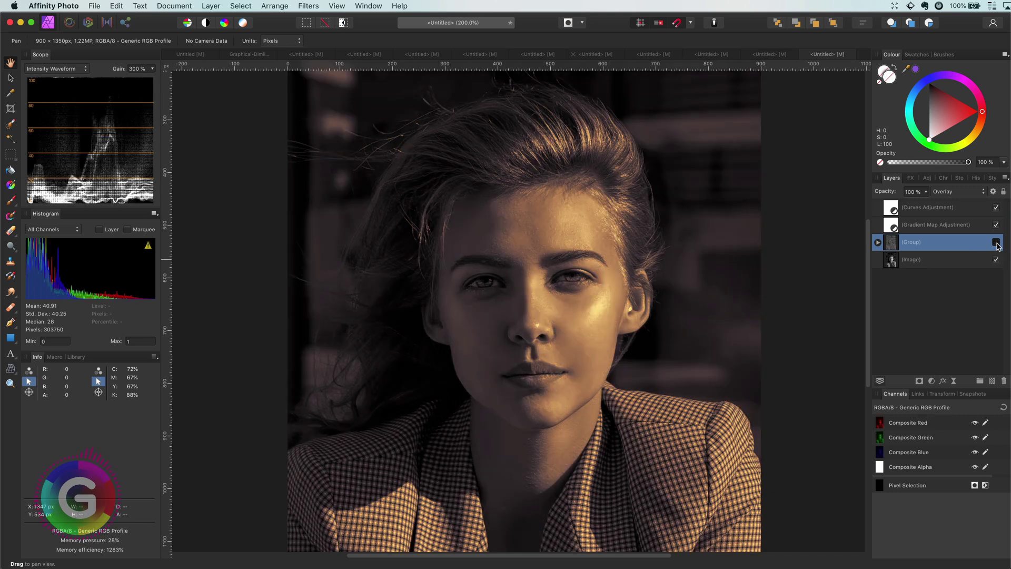
{"action": "left_click", "coordinate": [995, 243]}
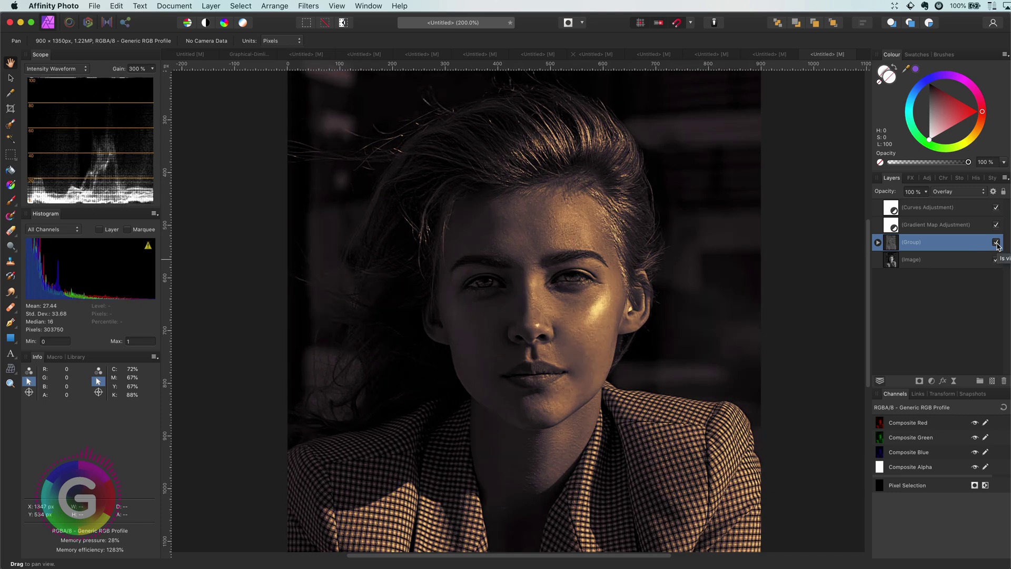